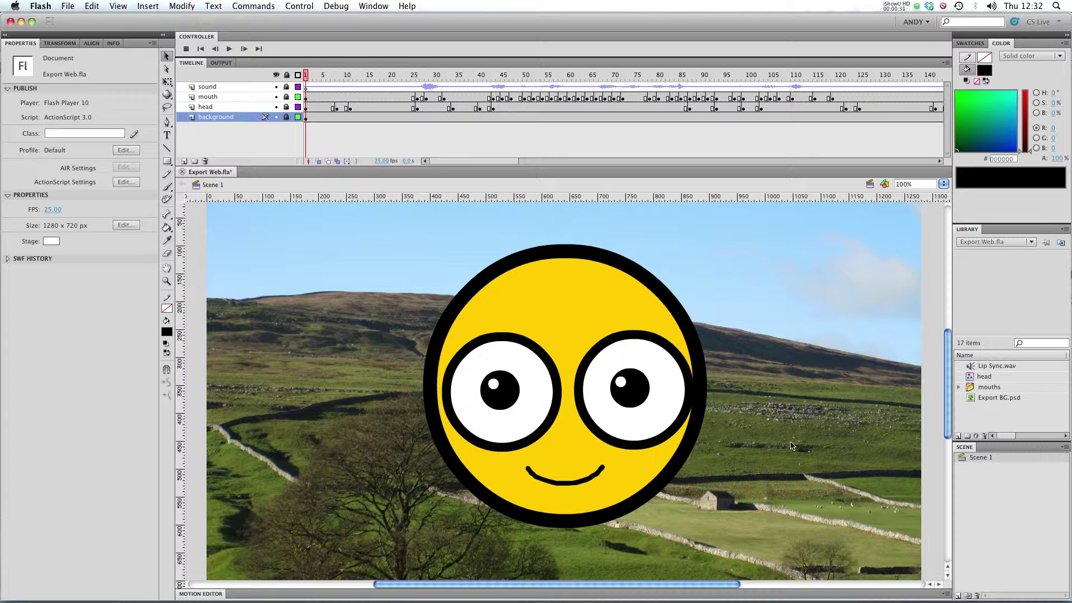
Zoom the stage in on the head's outline and the barn
click(166, 281)
drag(623, 443, 779, 530)
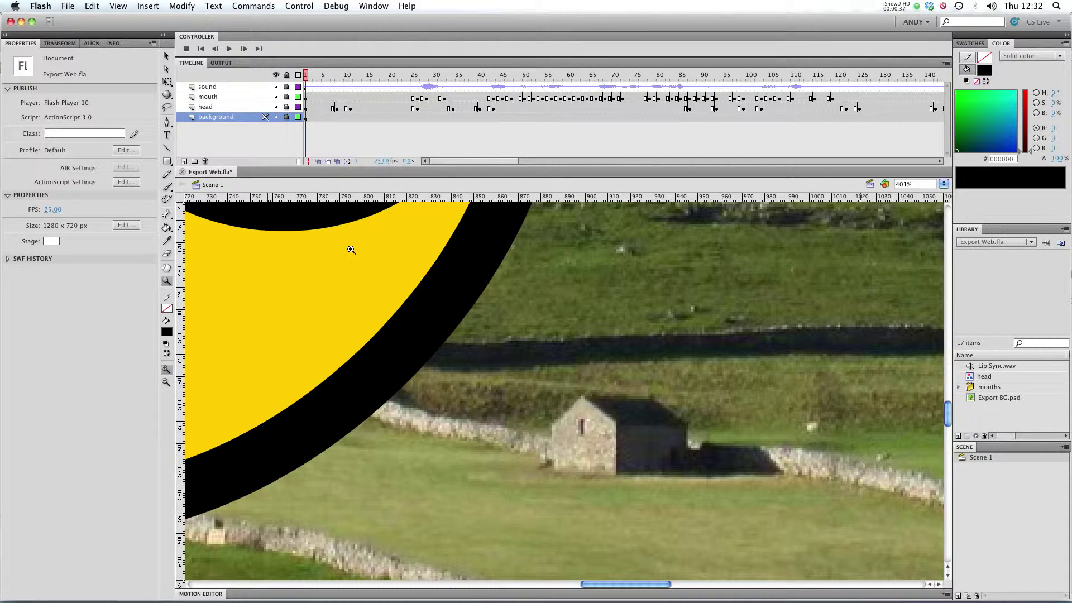
drag(347, 249, 779, 528)
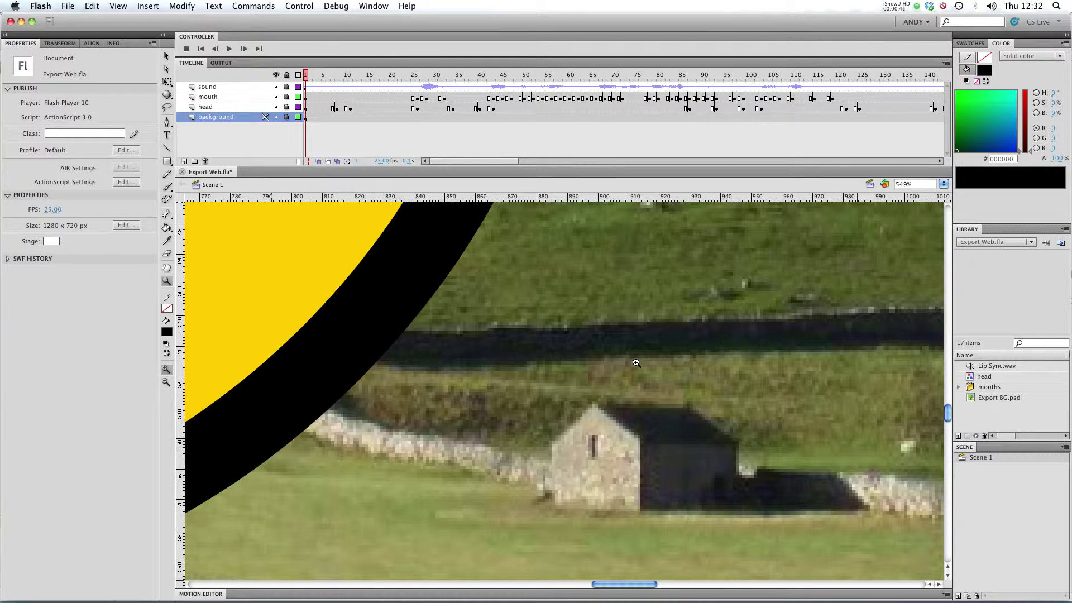
scroll(302, 304, up, 5)
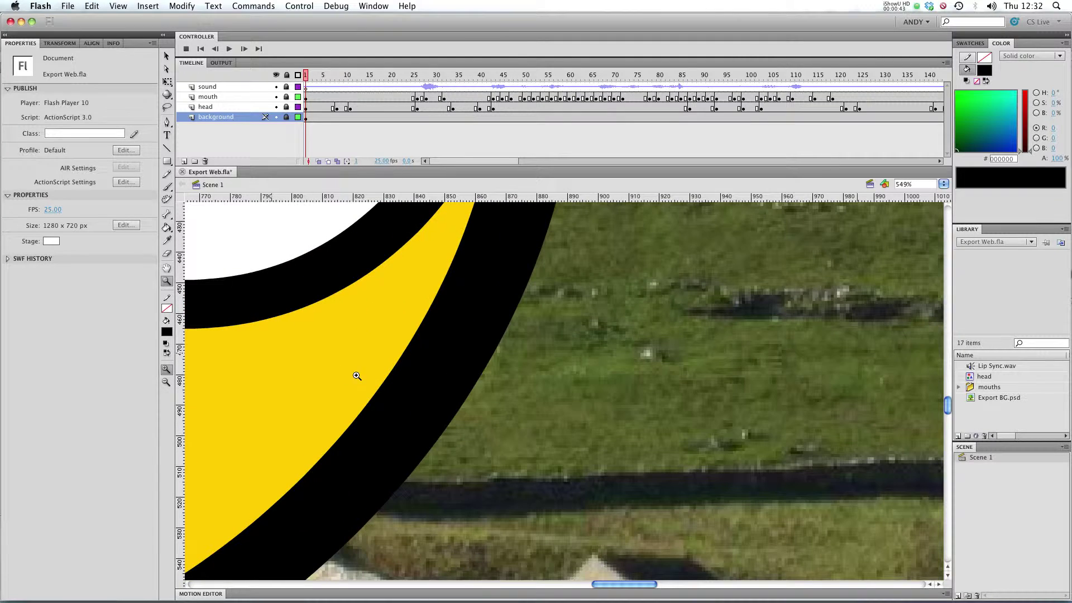
scroll(364, 375, down, 1)
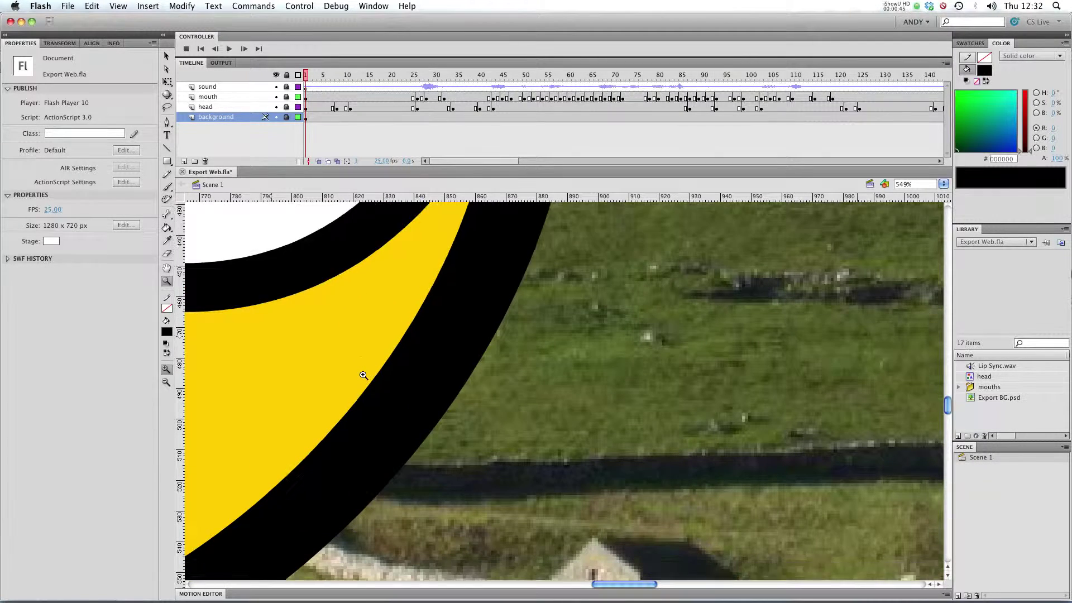
scroll(364, 375, down, 5)
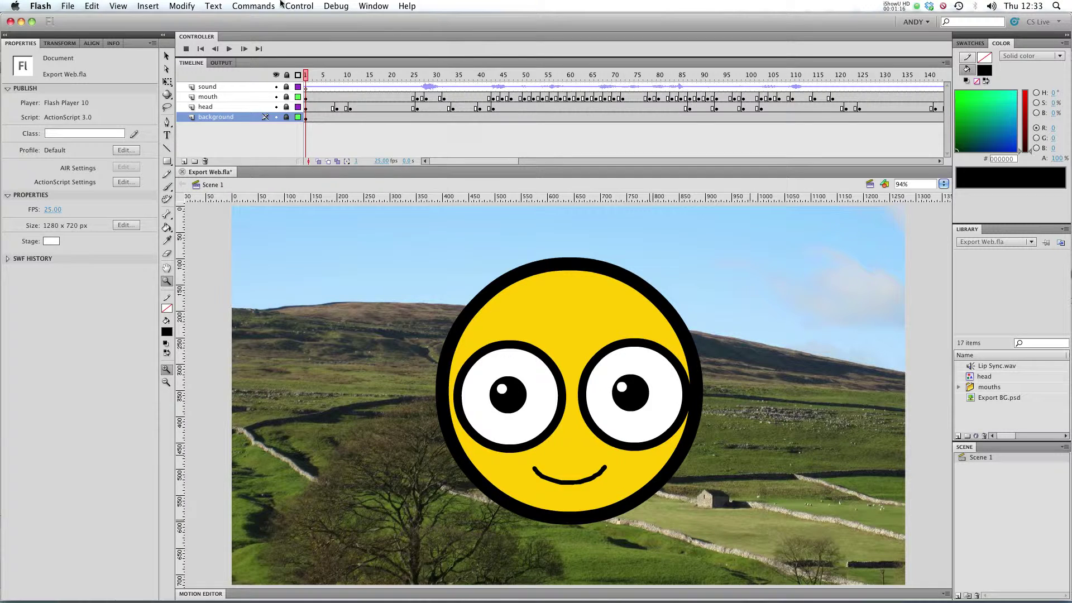
Run Test Scene to play Export Web_Scene 1.swf, then close the preview
click(286, 6)
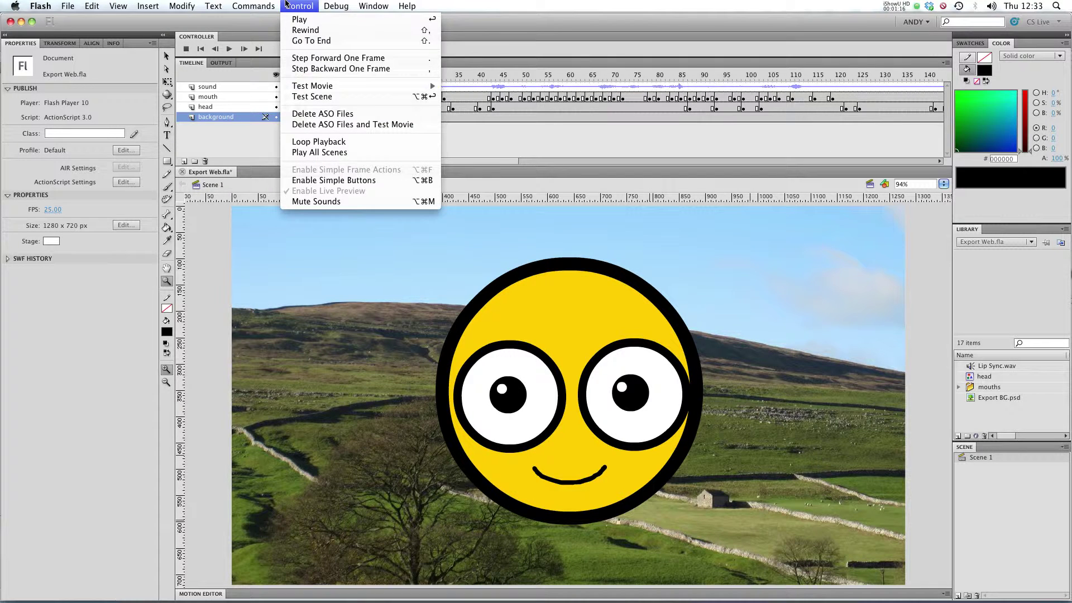
click(305, 97)
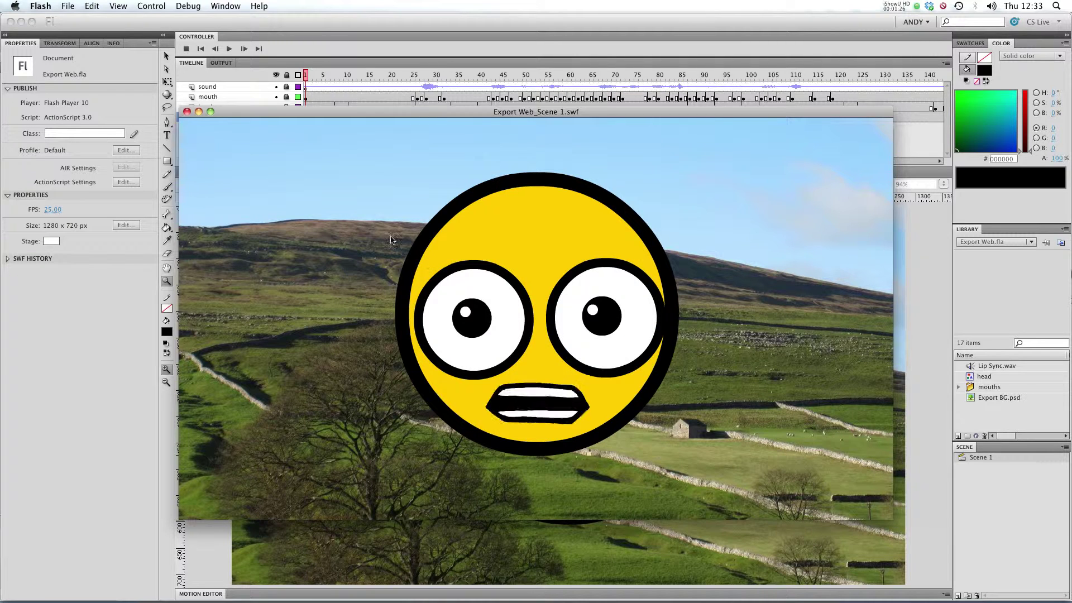
key(super+w)
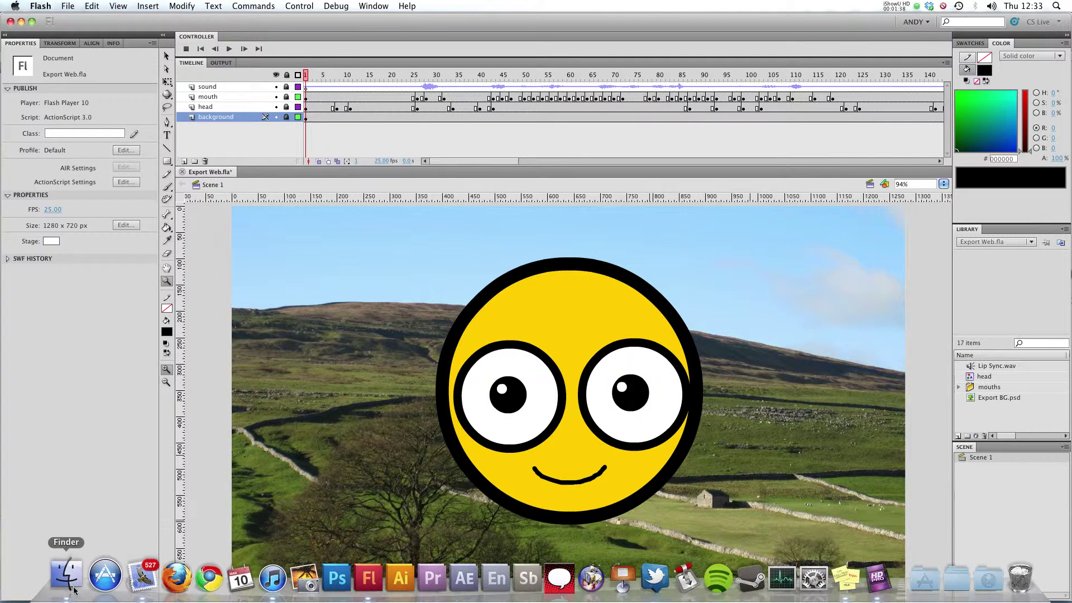
Play Export Web_Scene 1.swf standalone from the Export folder in Finder
click(75, 585)
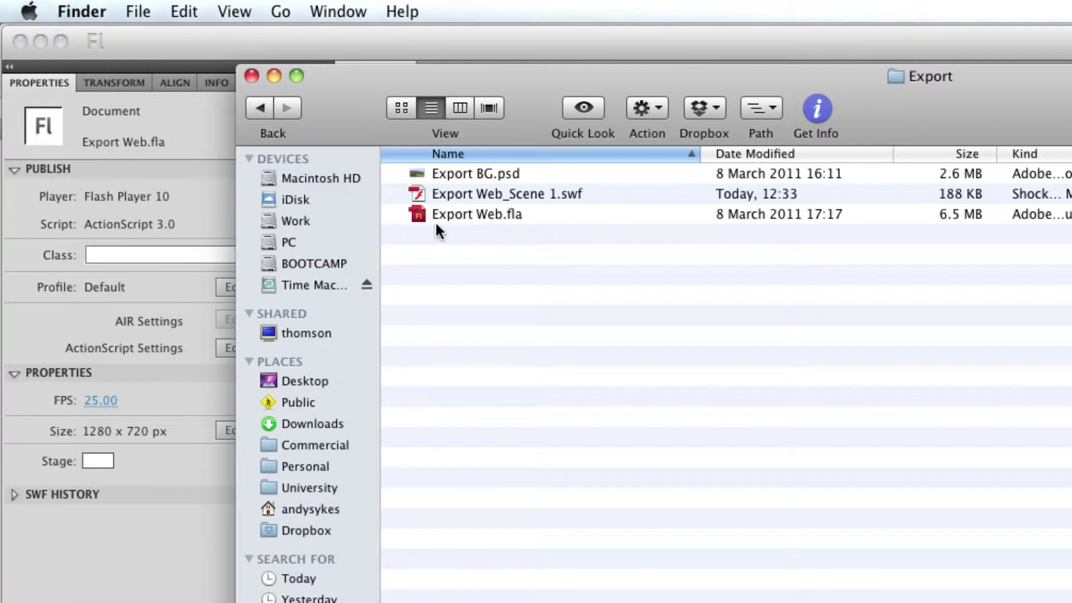
click(546, 194)
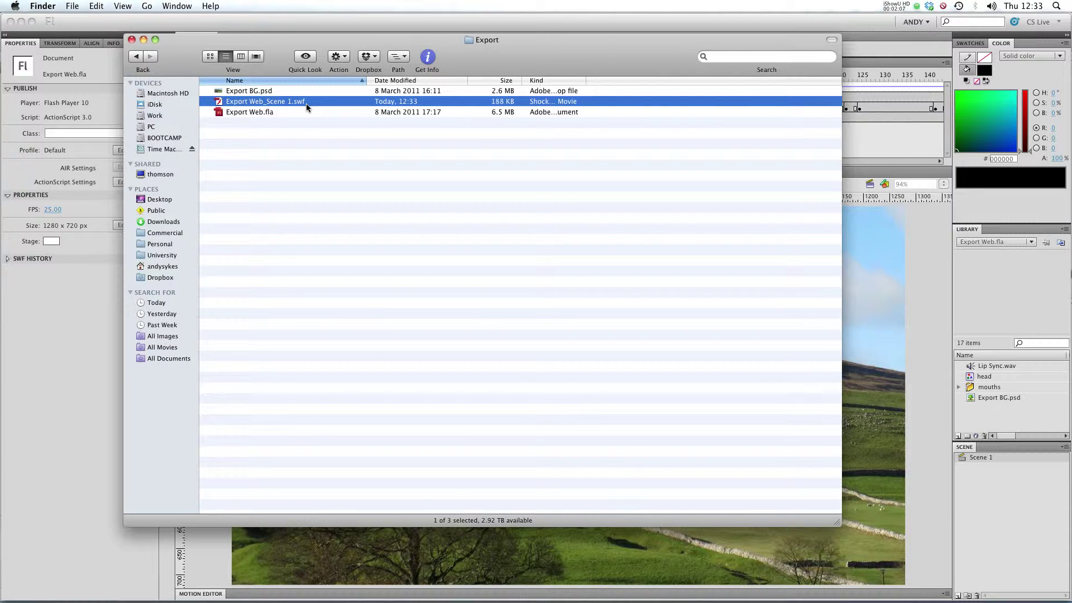
double_click(306, 102)
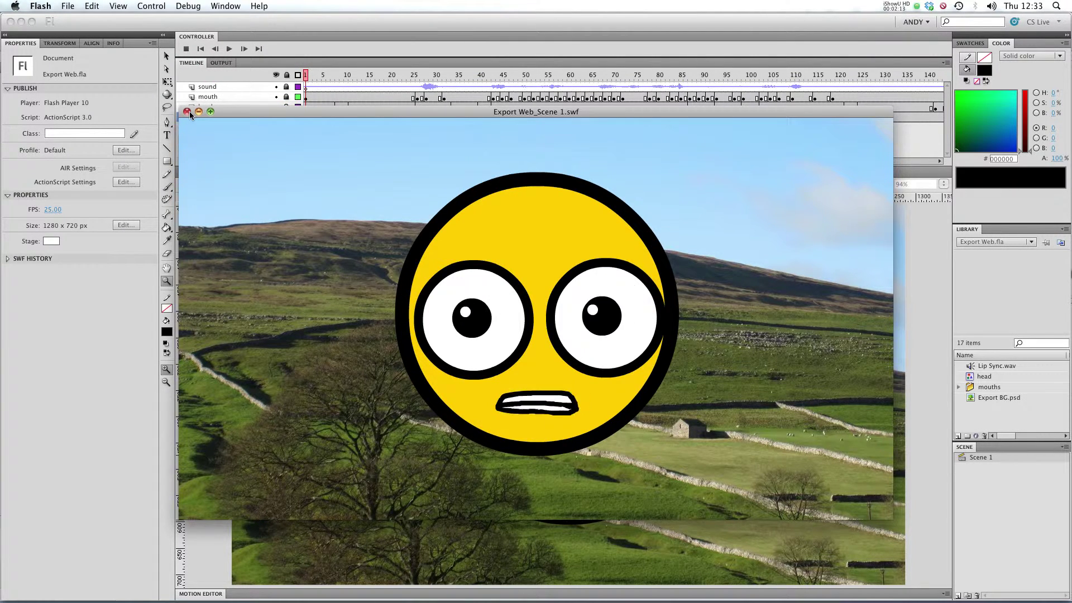
Close the scene player and run Test Movie in Flash Professional to create Export Web.swf
click(189, 112)
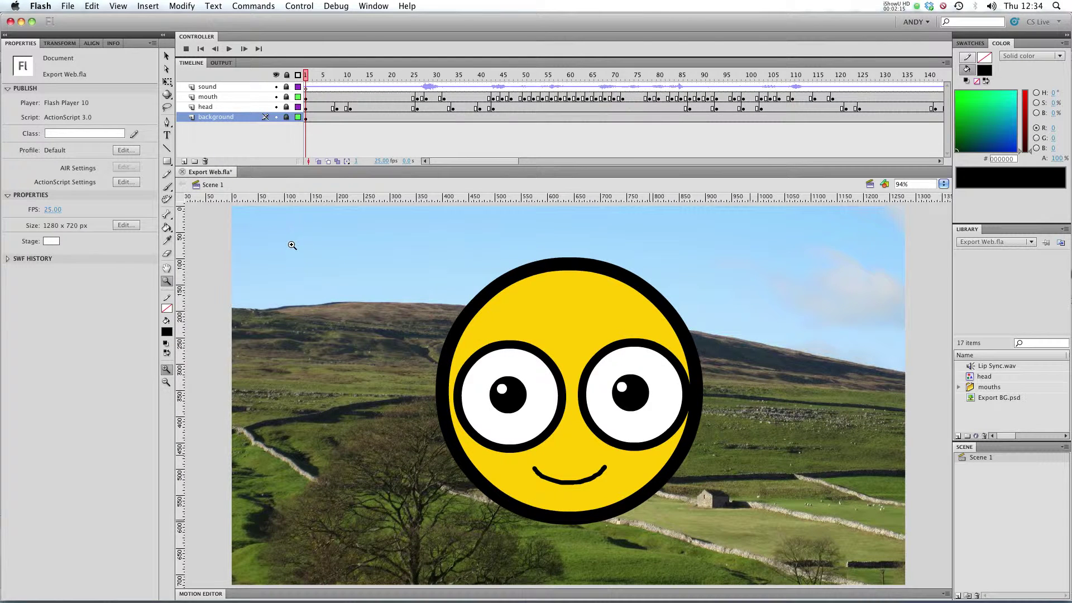
click(299, 6)
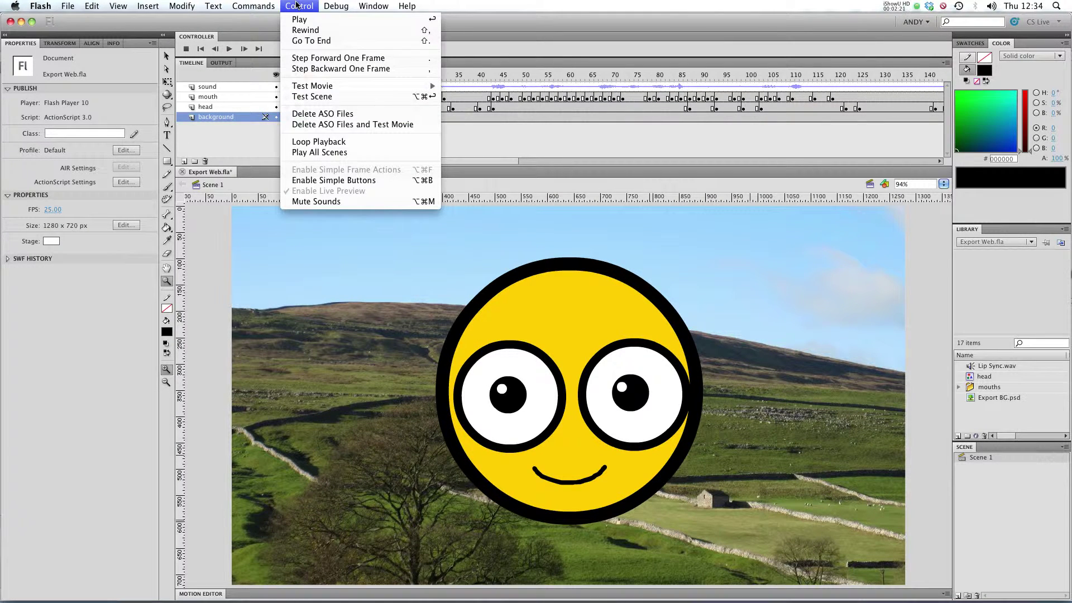
mouse_move(324, 90)
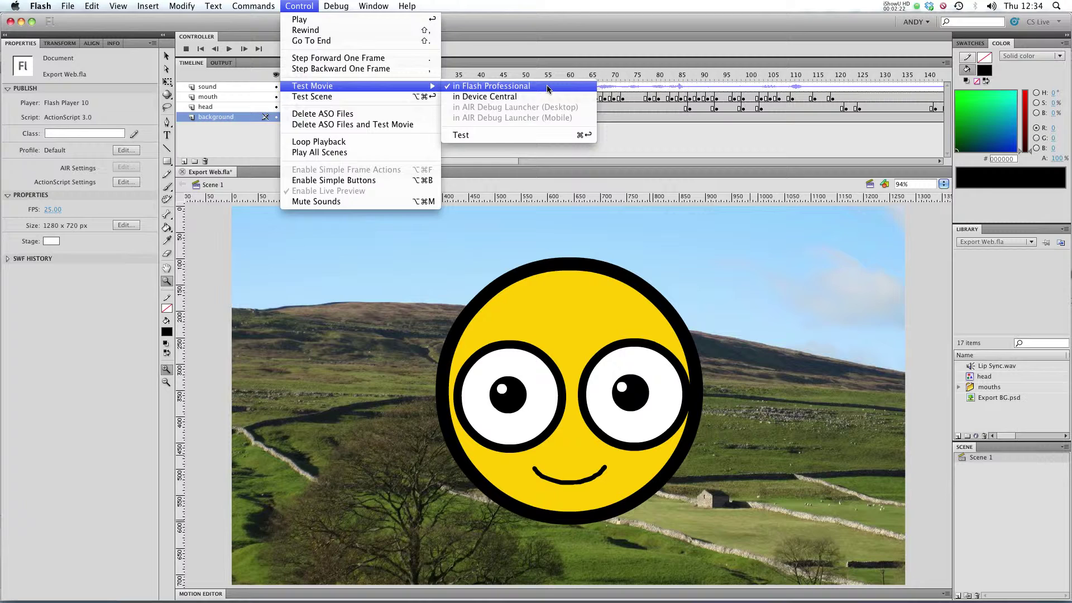
click(547, 88)
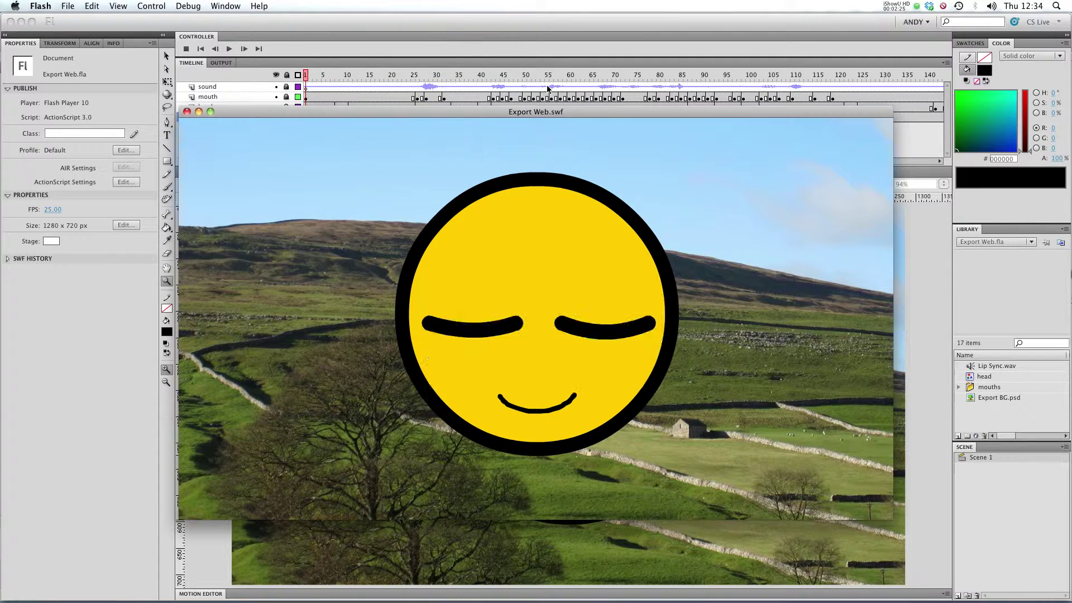
click(187, 112)
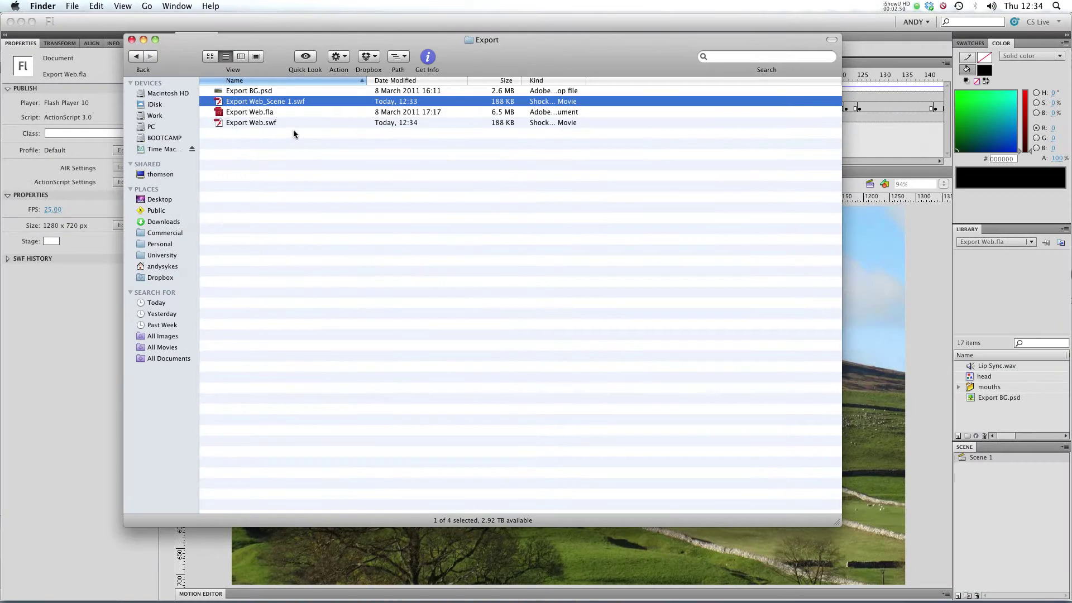
Trash Export Web.swf from the Export folder and switch back to Flash
click(928, 322)
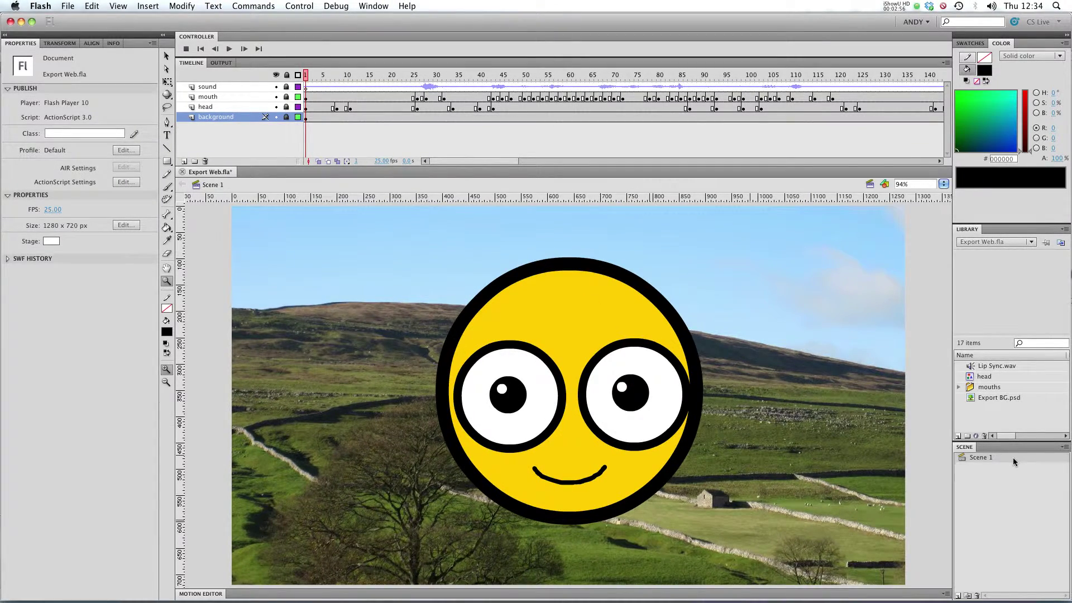
key(super+Tab)
click(265, 122)
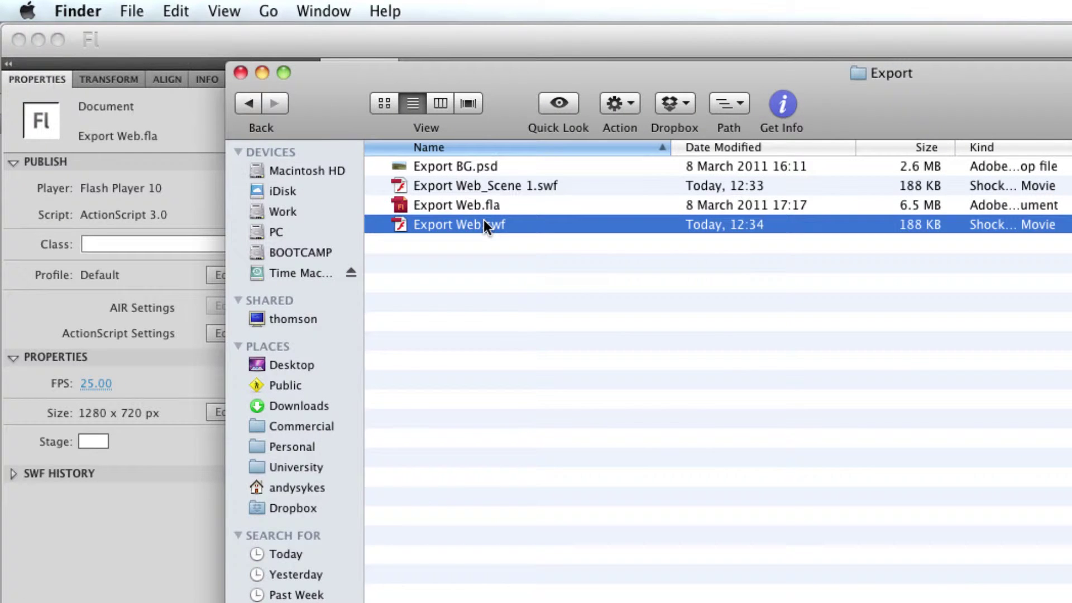
key(super+BackSpace)
click(478, 187)
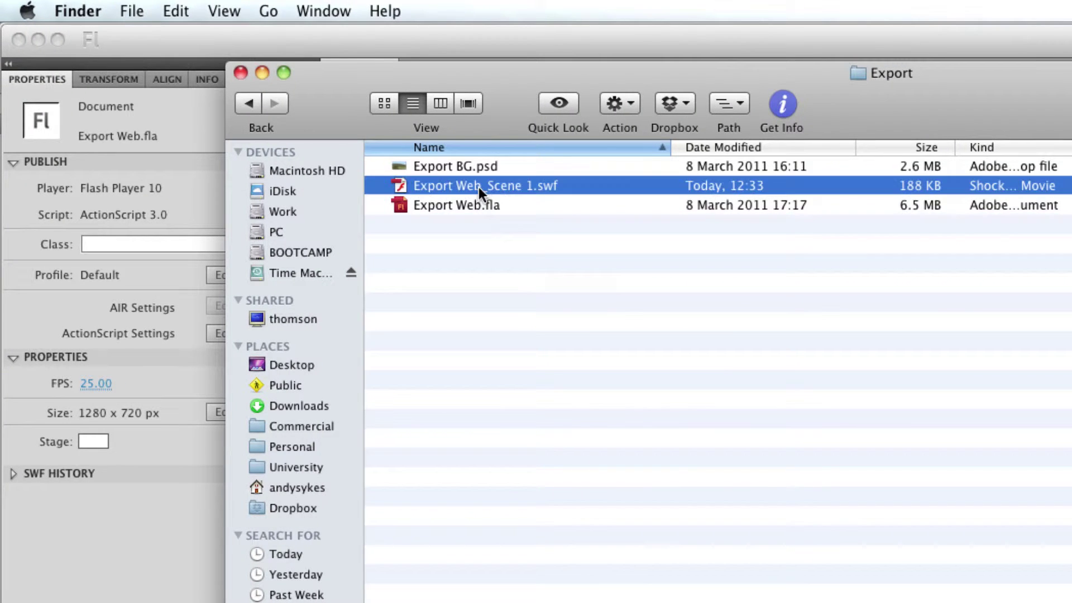
key(super+Tab)
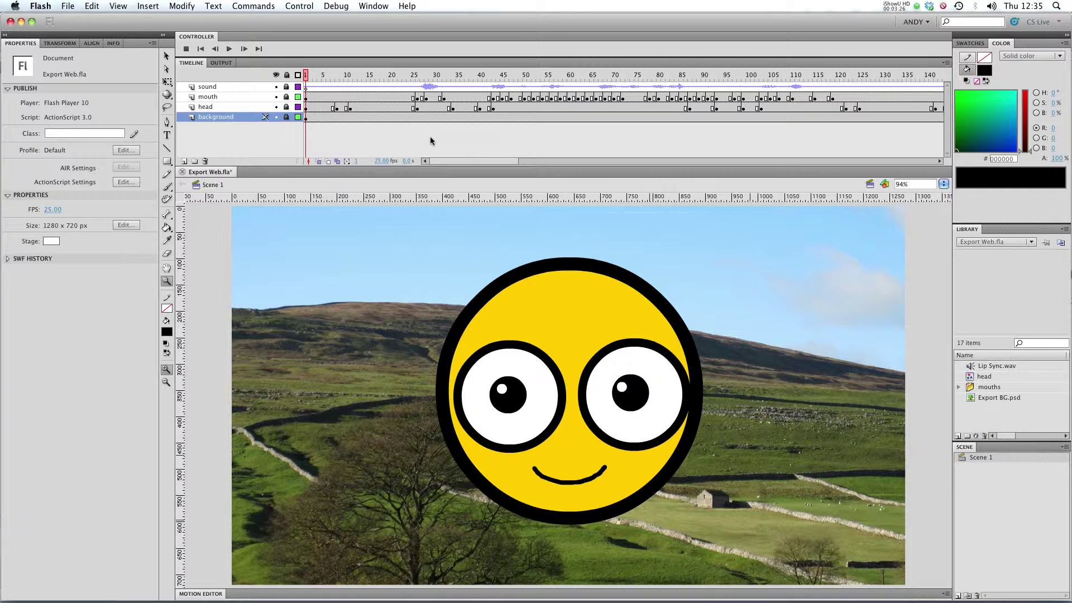
Drop the JPEG quality in Publish Settings from 80 to 0 and confirm
click(70, 7)
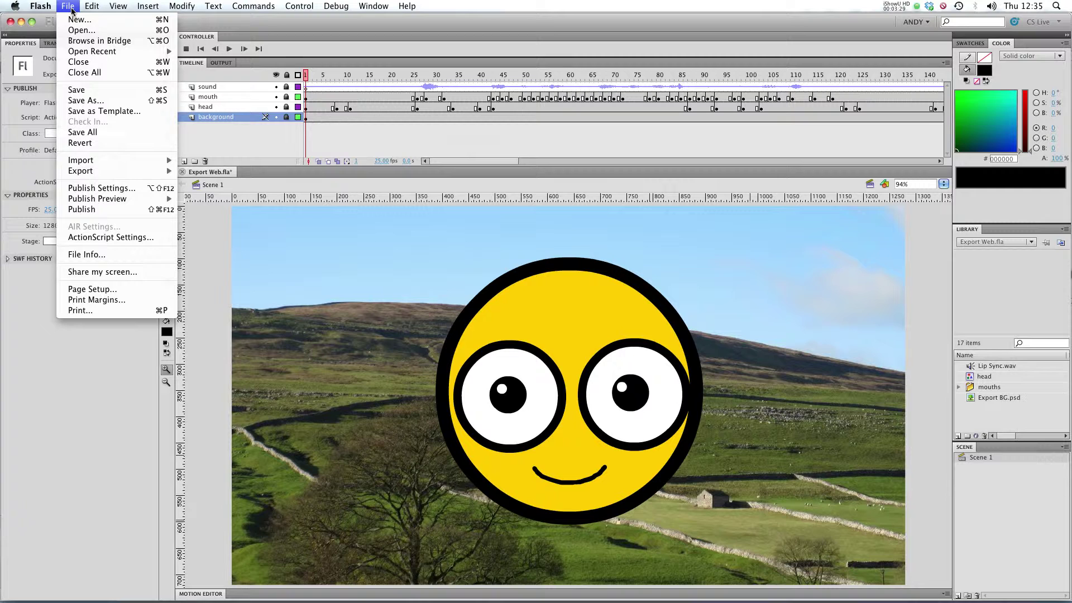
click(134, 190)
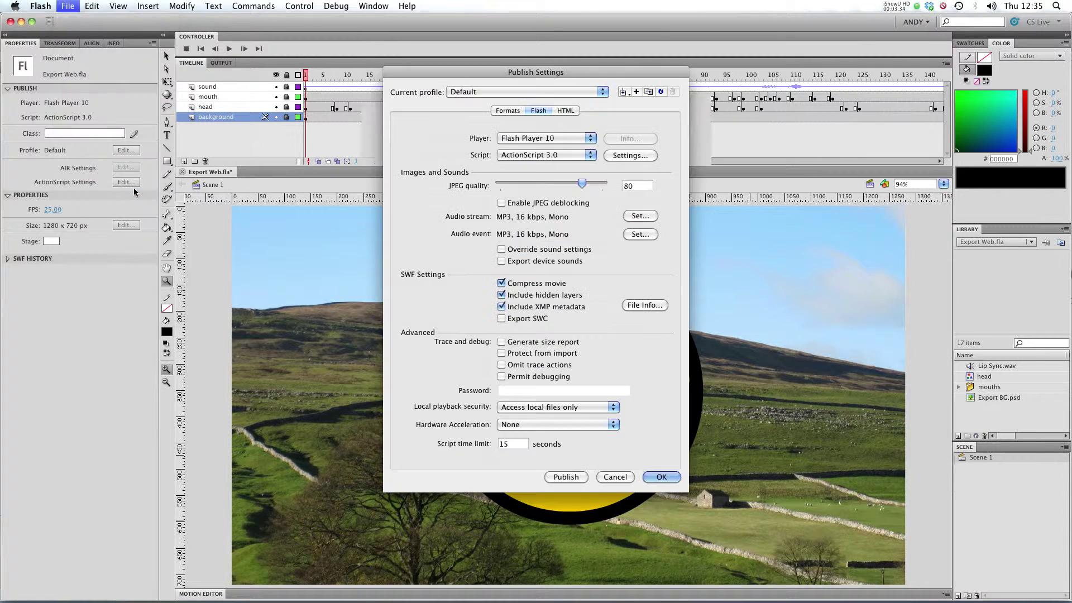
drag(567, 75, 569, 75)
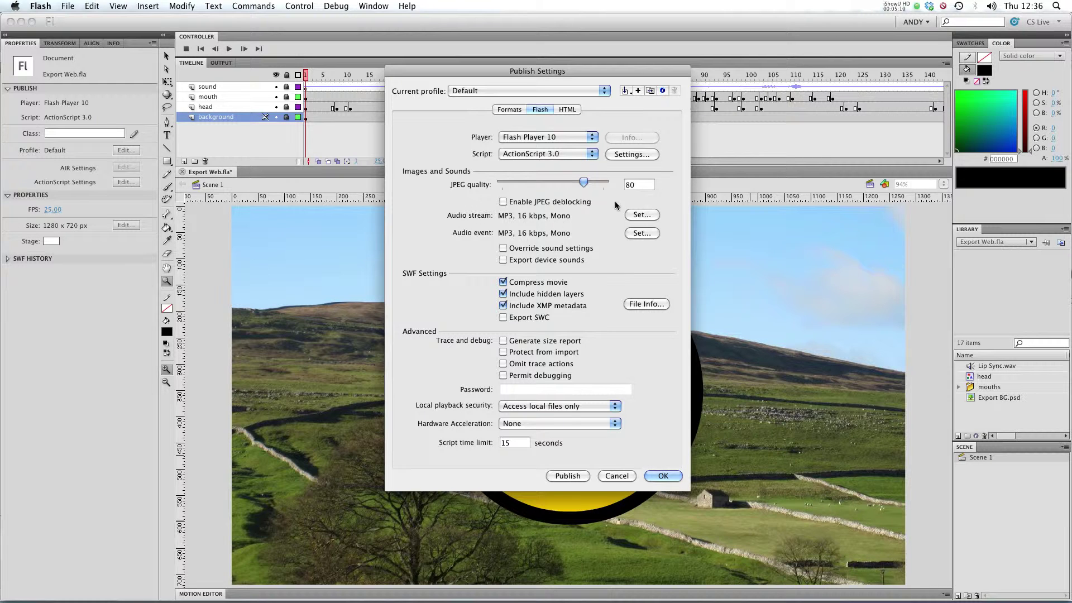
drag(584, 182, 476, 184)
click(663, 476)
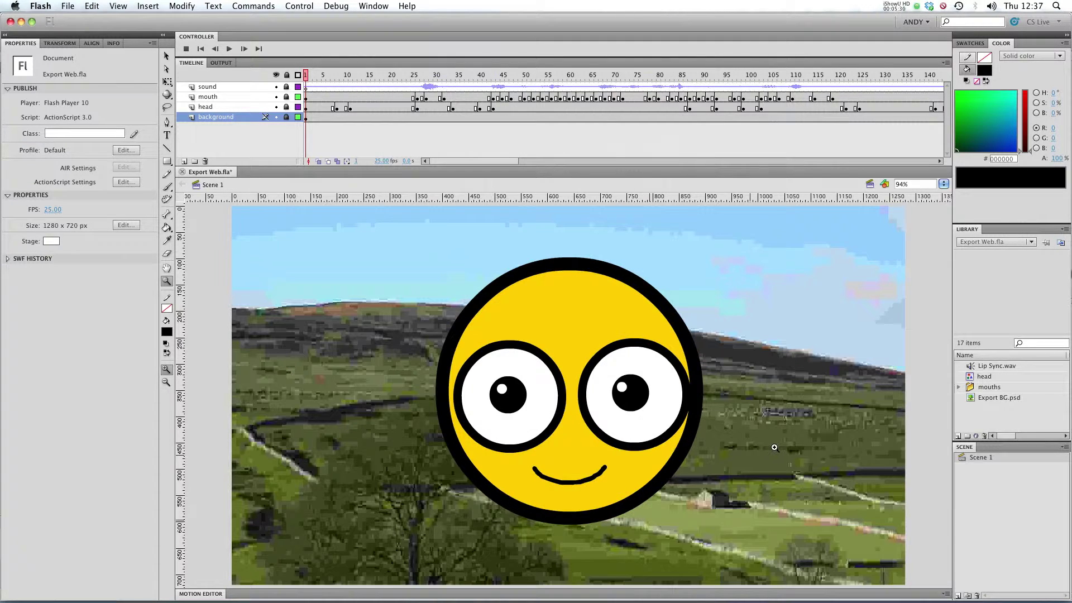
Zoom in on the blocky photo, then enable JPEG deblocking in Publish Settings
drag(774, 446, 657, 551)
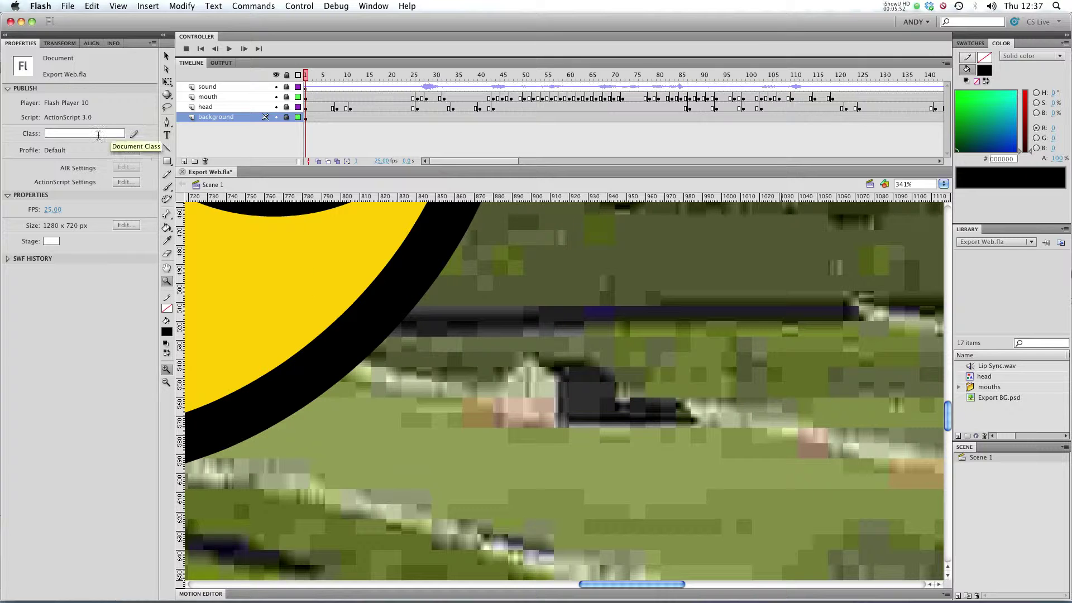
click(61, 6)
click(92, 186)
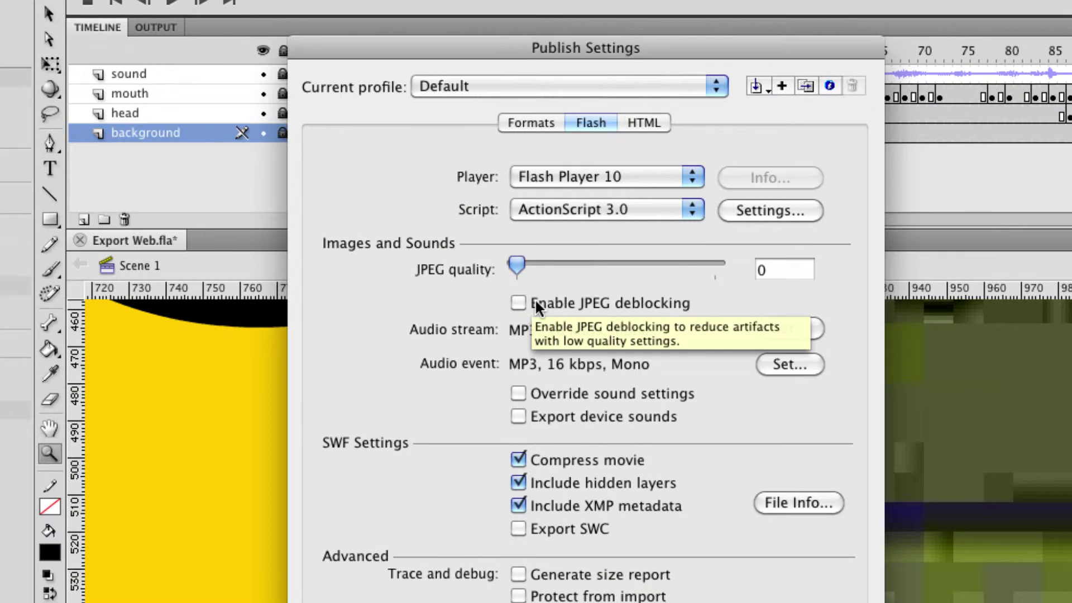
click(535, 302)
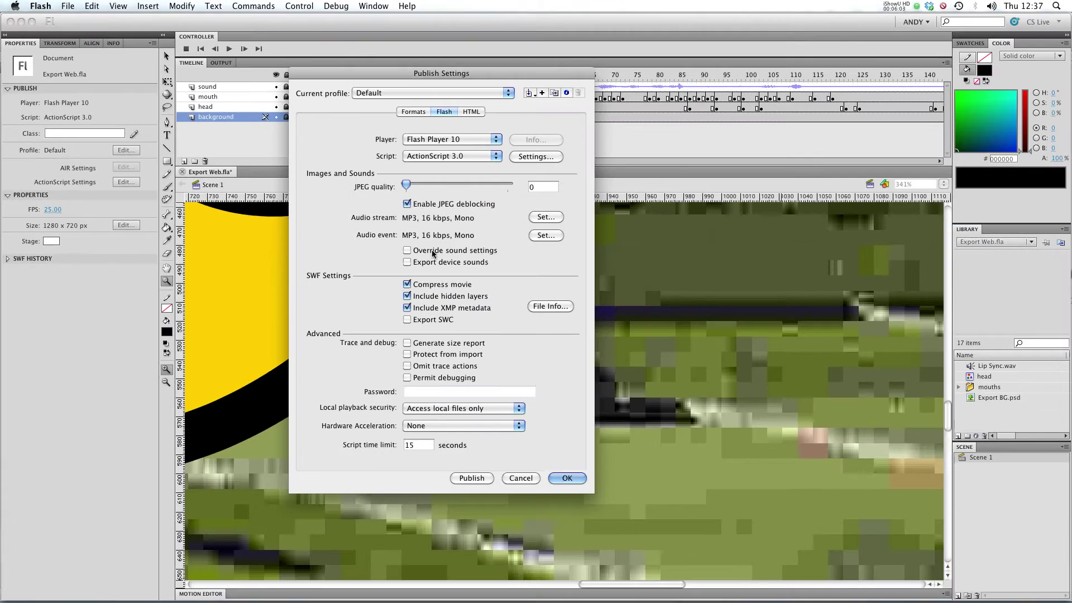
click(559, 478)
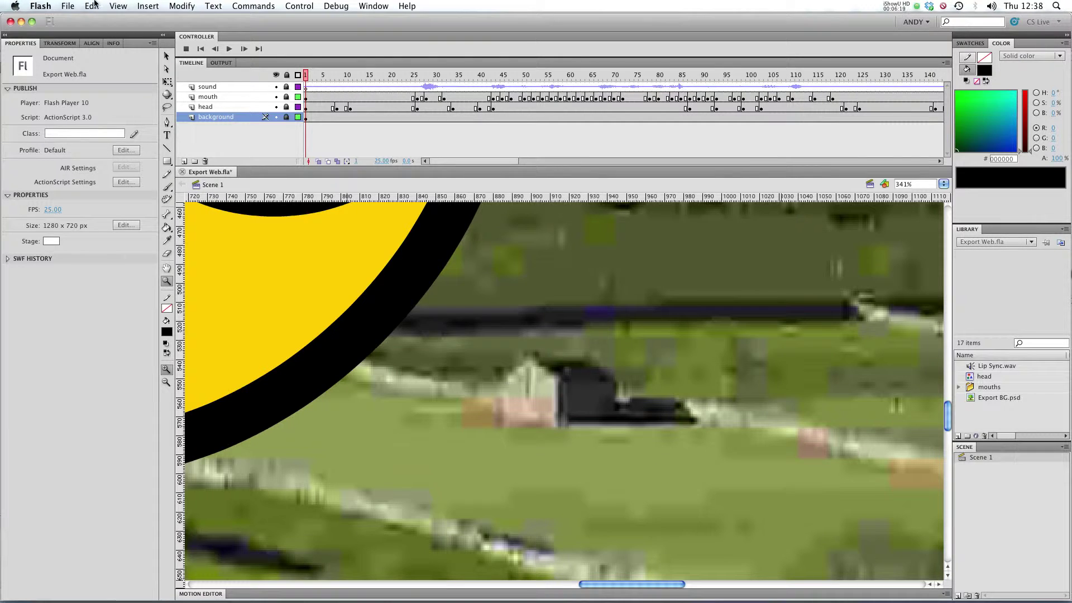
Set the JPEG quality in Publish Settings back to 80 and apply
click(68, 6)
click(135, 188)
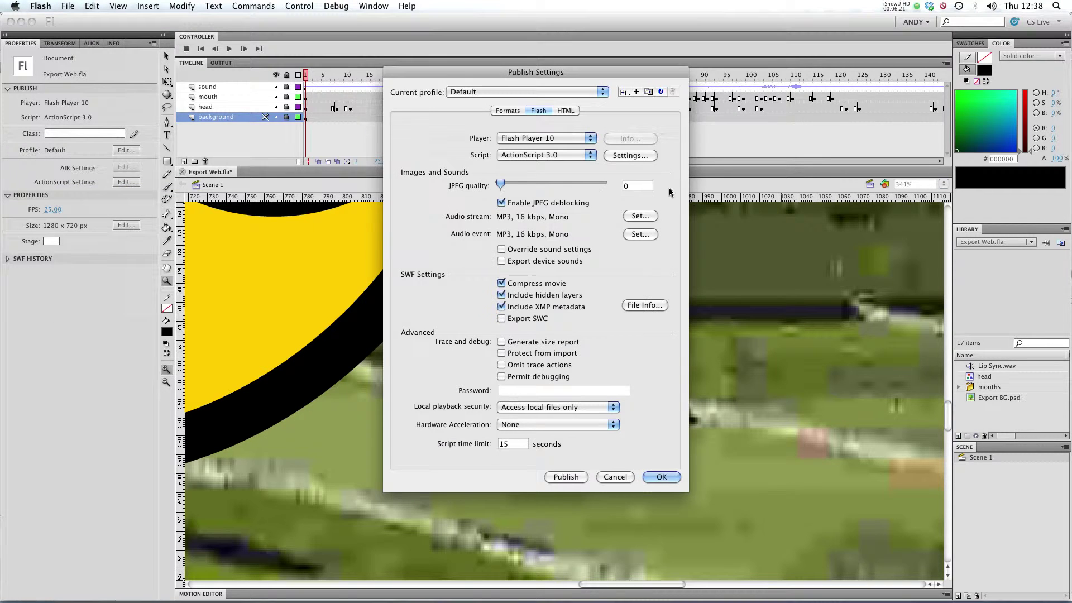
click(578, 185)
click(671, 476)
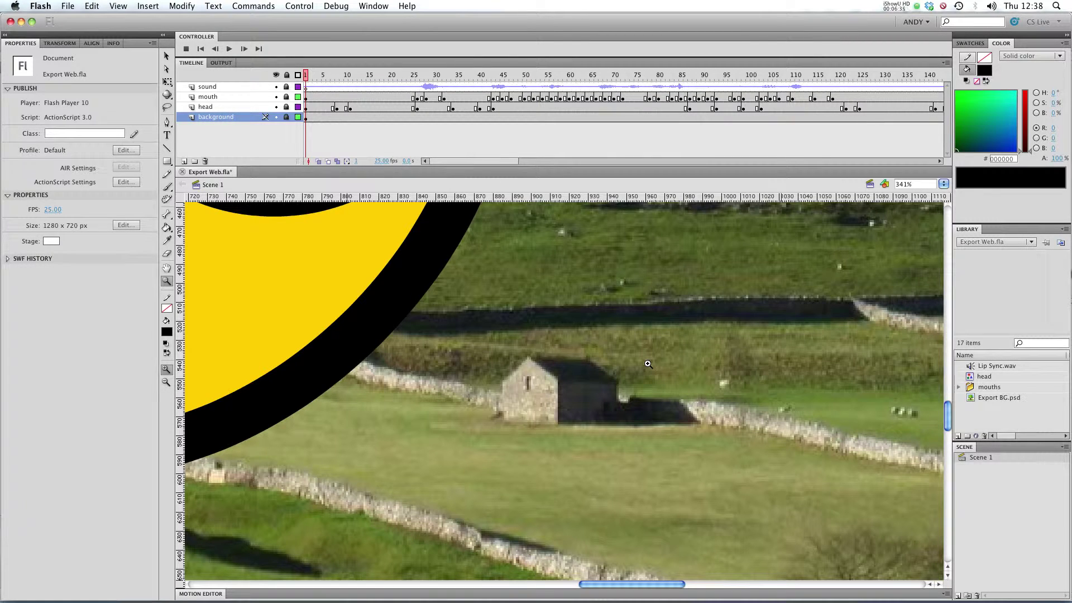
Uncheck Enable JPEG deblocking in Publish Settings
click(68, 6)
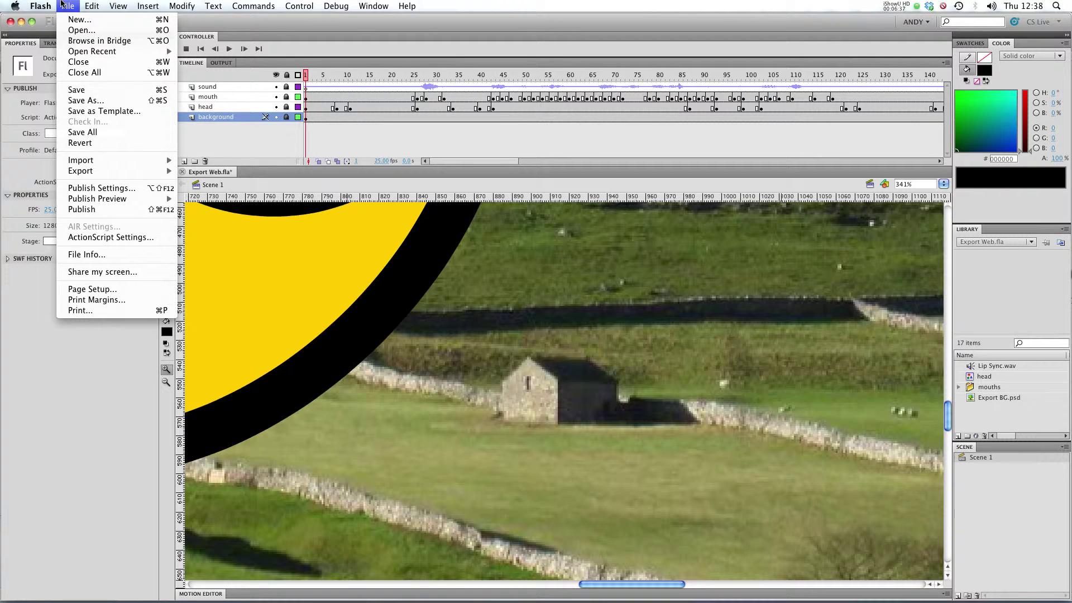
click(132, 189)
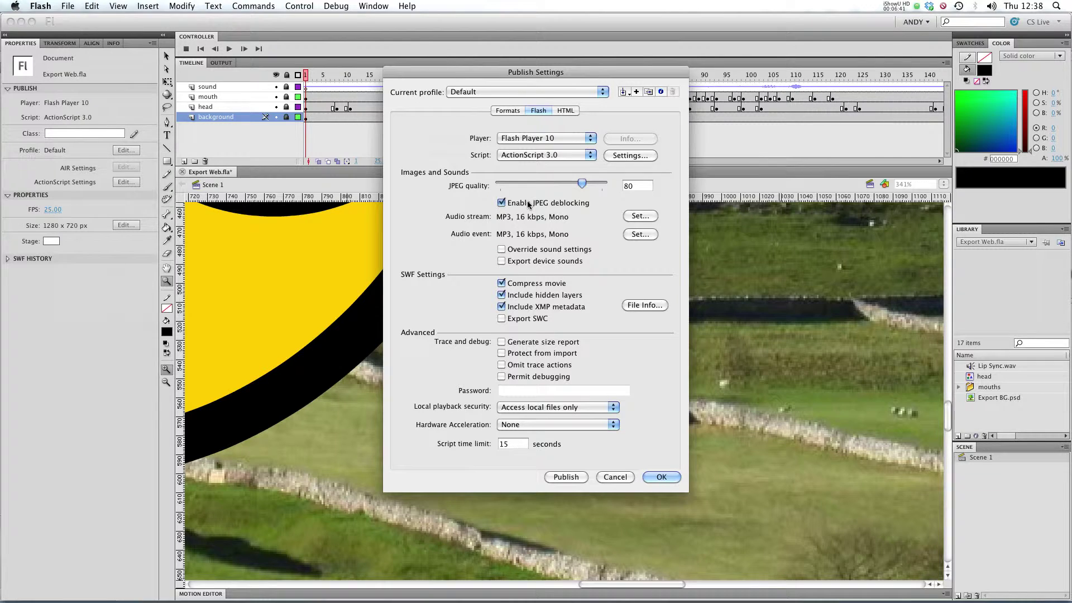
click(528, 205)
Apply the publish settings, then play the timeline and stop it at frame 61
click(661, 476)
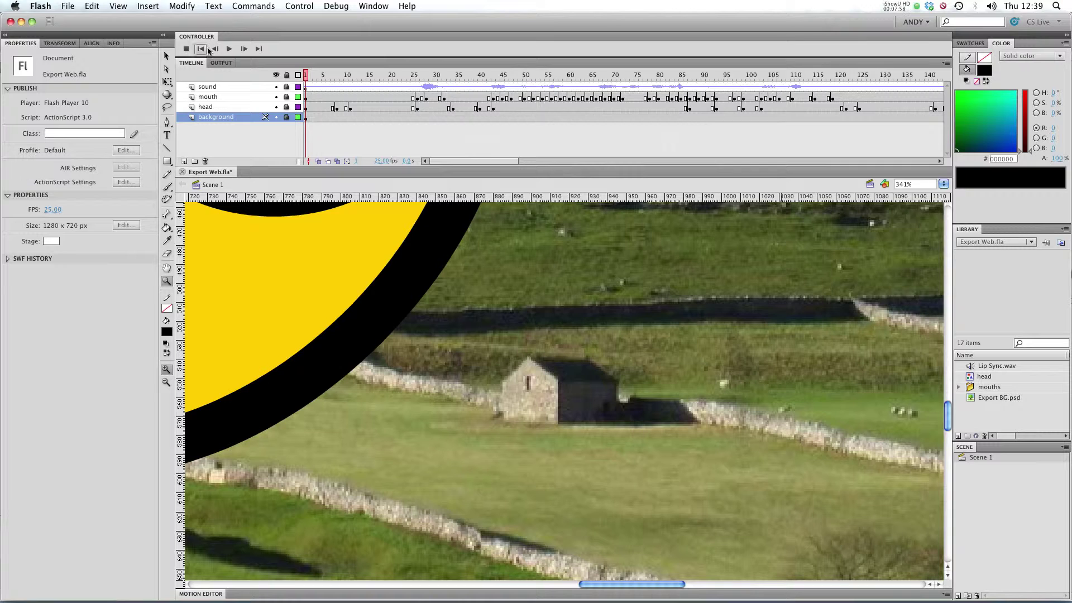
click(230, 50)
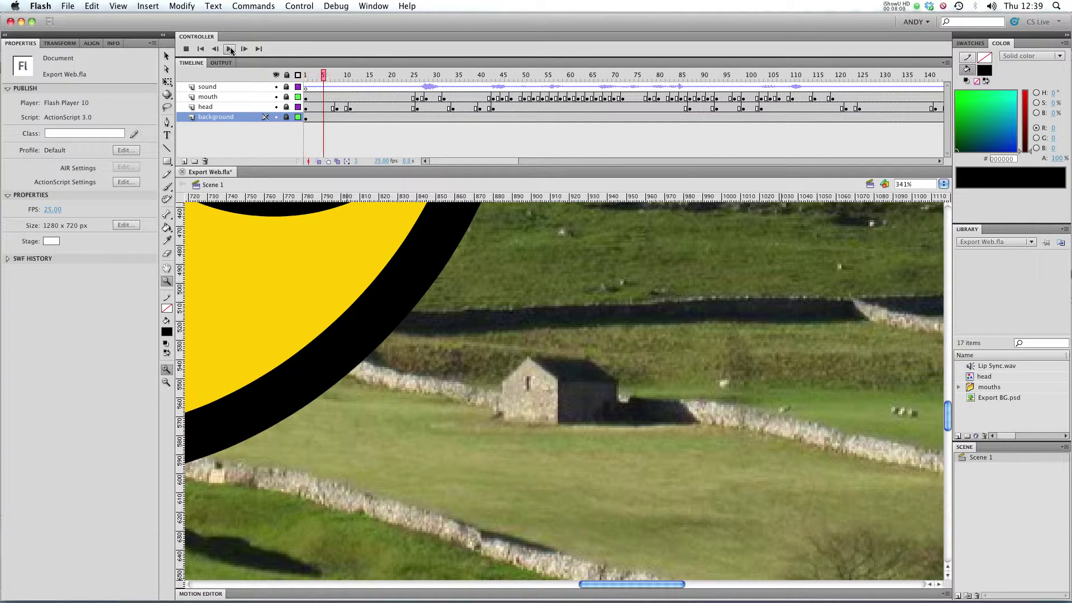
click(187, 50)
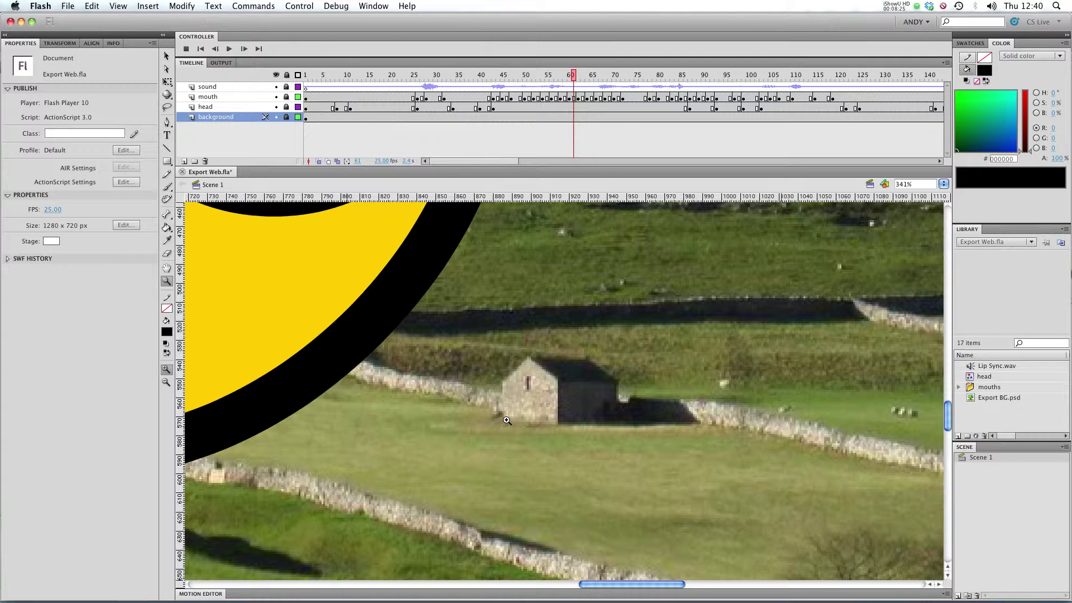
click(299, 5)
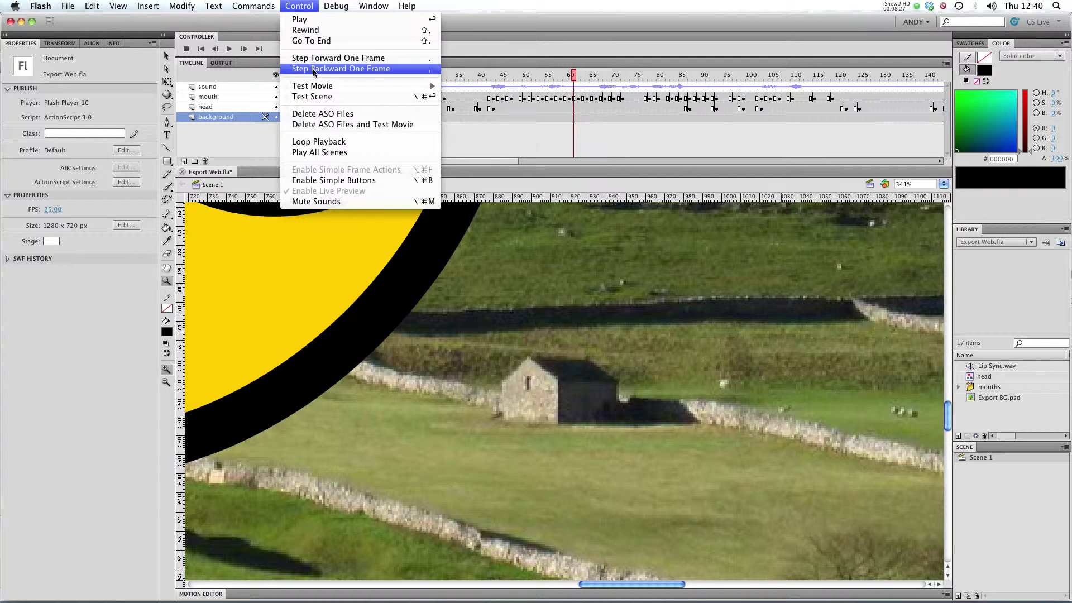
mouse_move(321, 87)
click(478, 85)
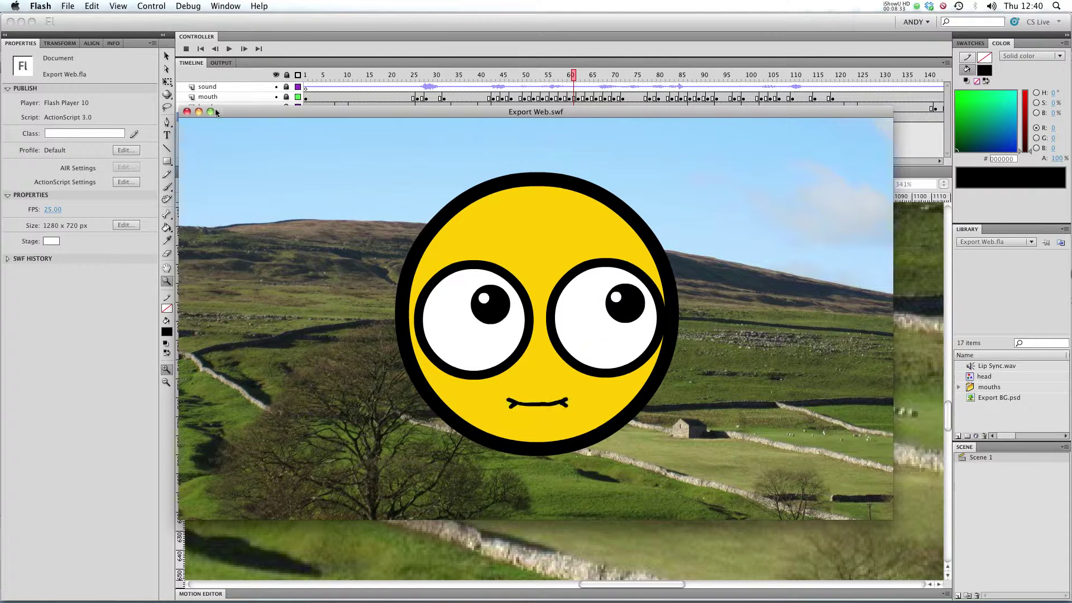
click(186, 112)
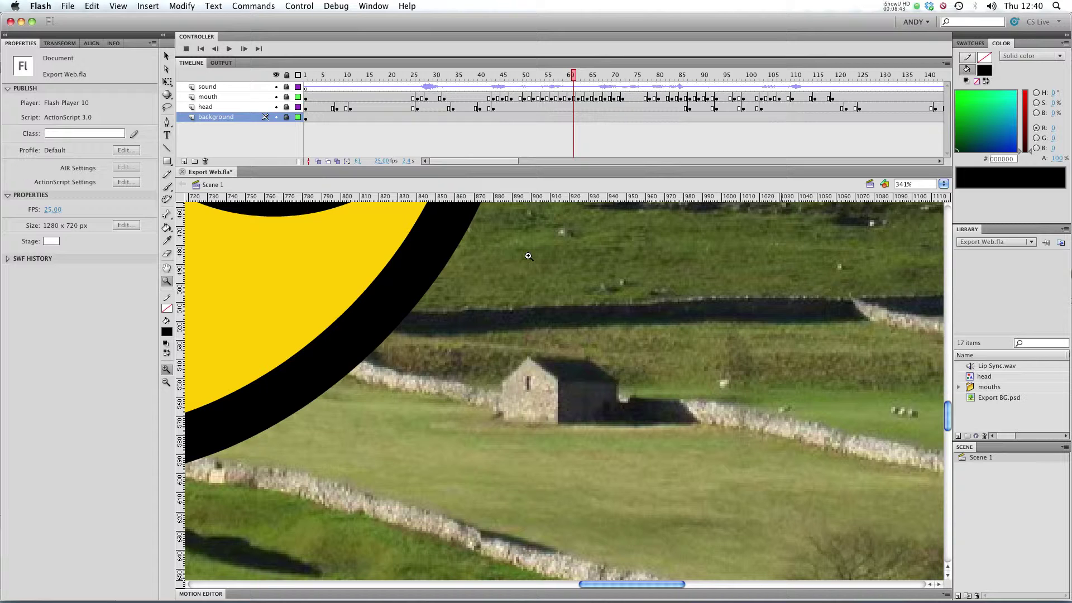
Change the audio stream publish setting to MP3 at 128 kbps in stereo
click(67, 6)
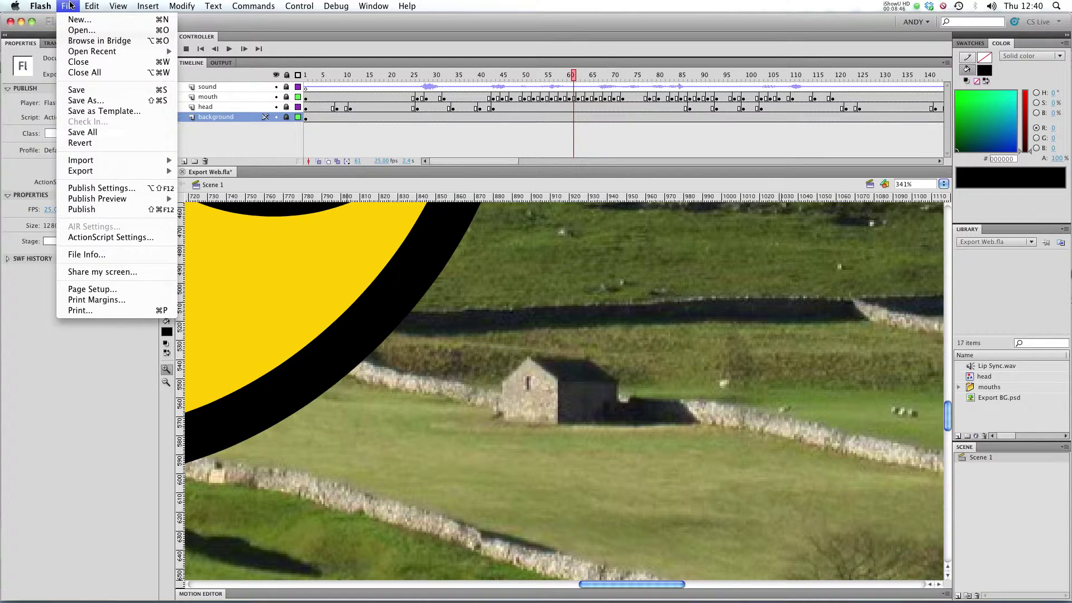
click(102, 189)
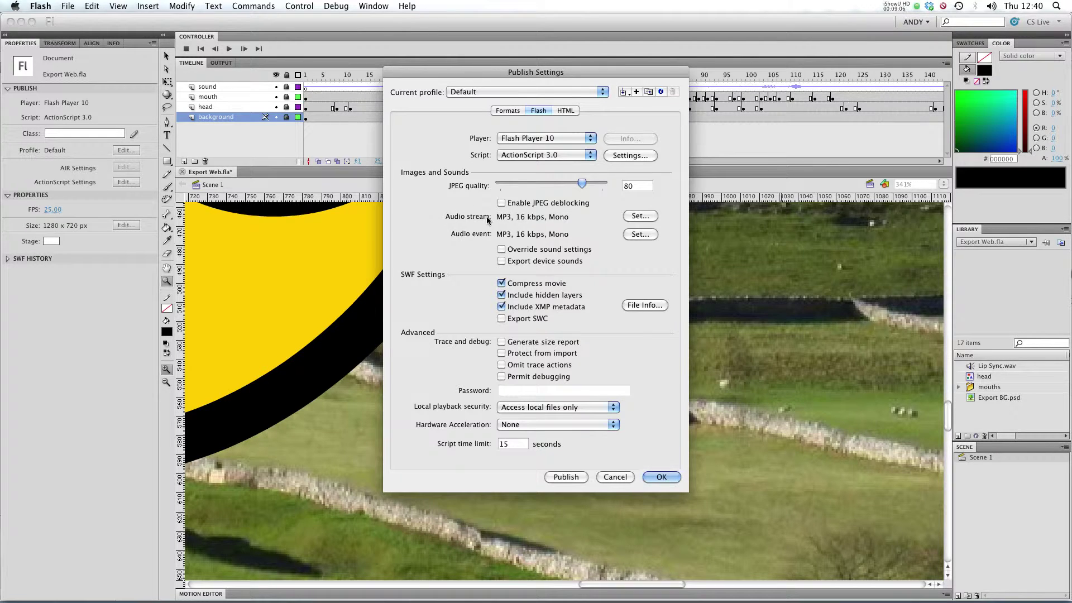
click(632, 217)
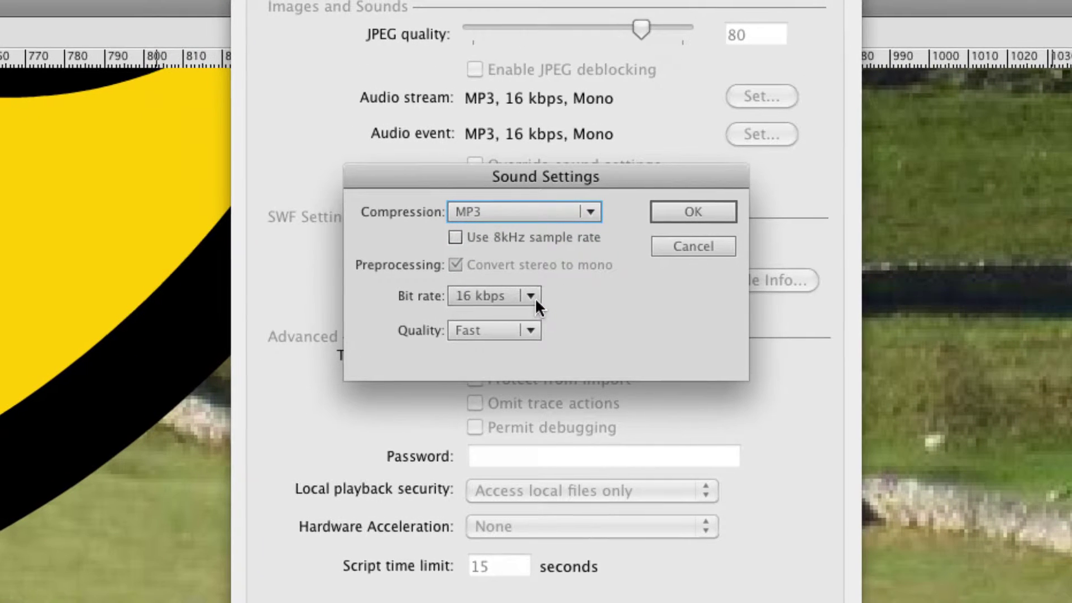
click(524, 307)
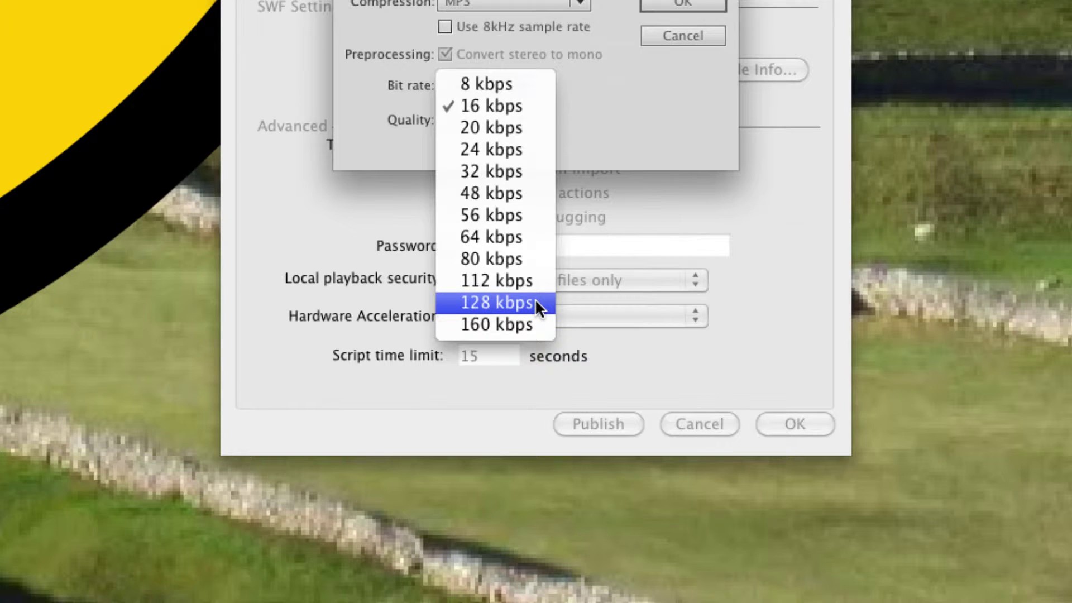
click(535, 302)
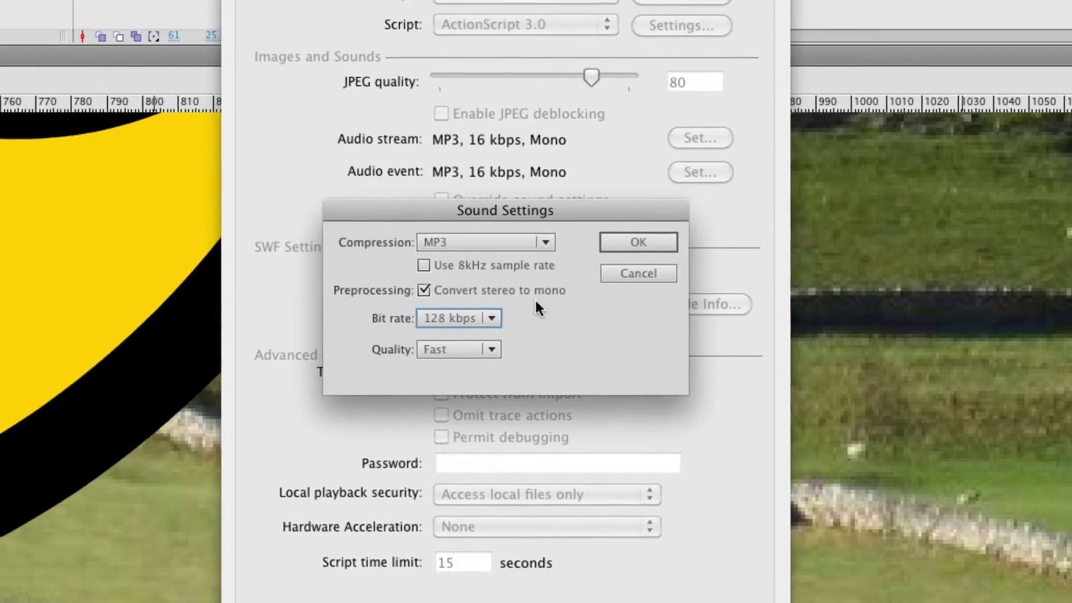
click(533, 291)
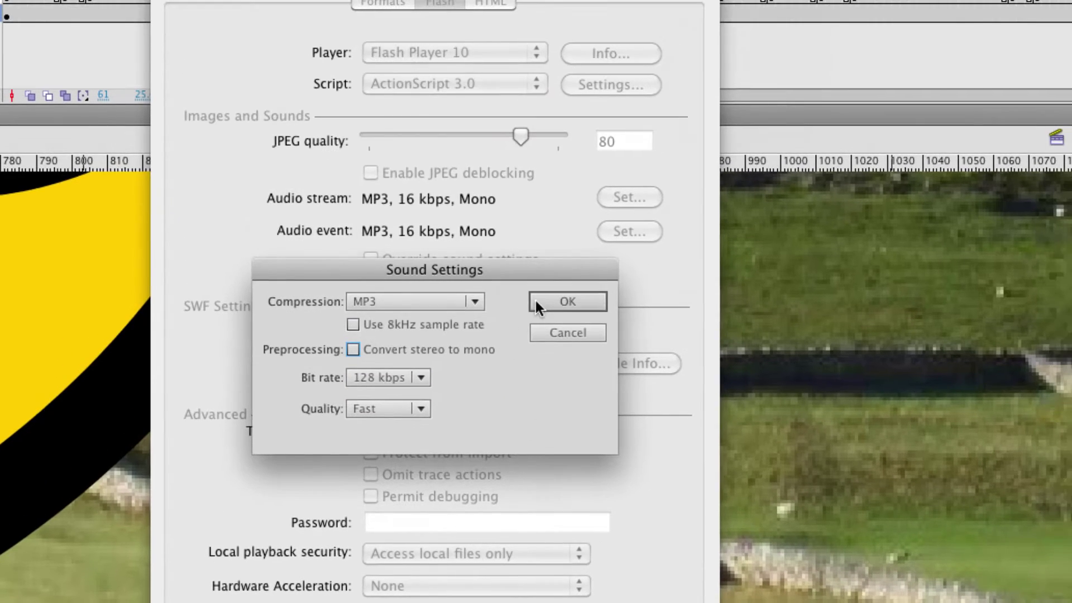
click(590, 242)
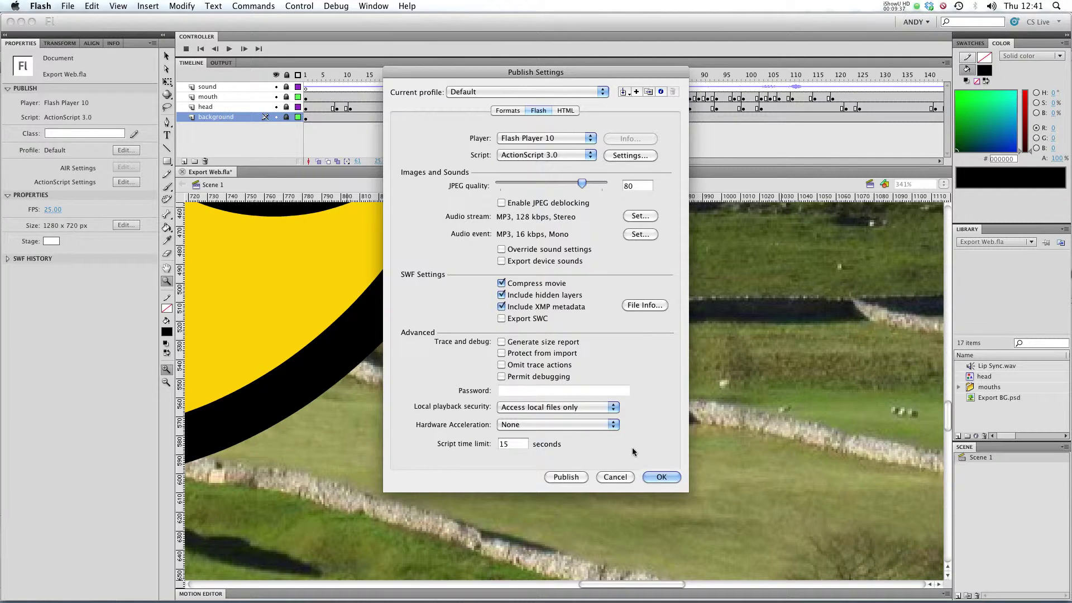
click(664, 476)
Test-play Export Web.swf to check the mouth animation, then close the preview window
click(302, 5)
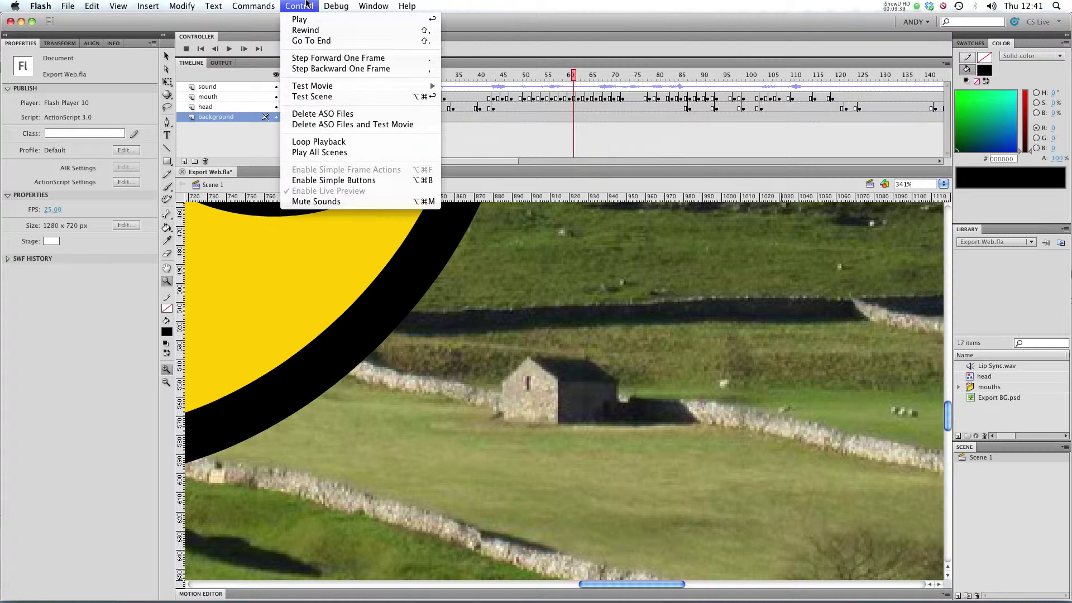
mouse_move(335, 86)
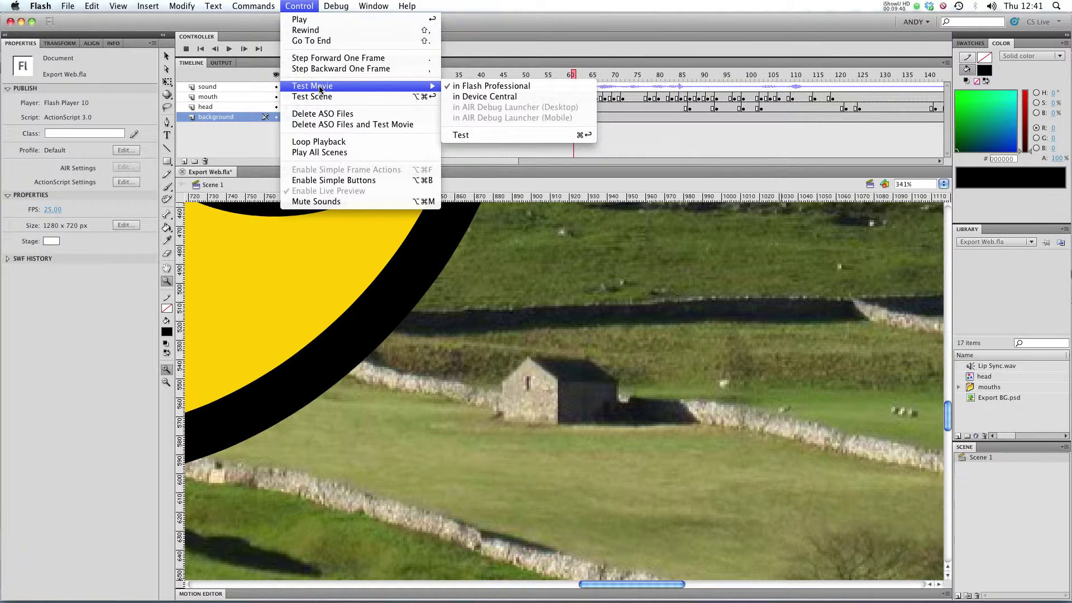
click(502, 87)
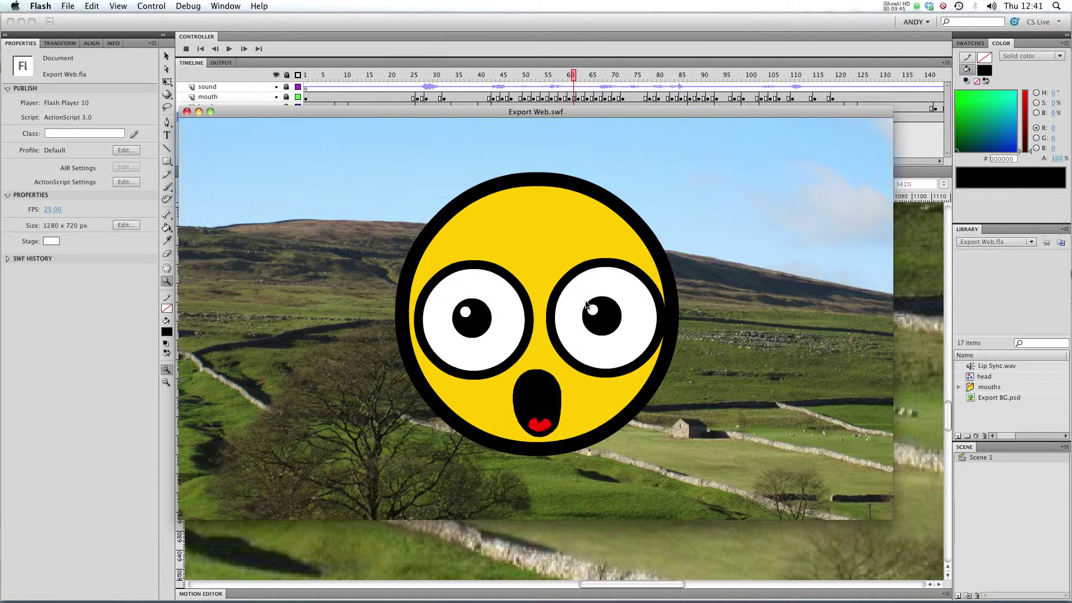
click(187, 111)
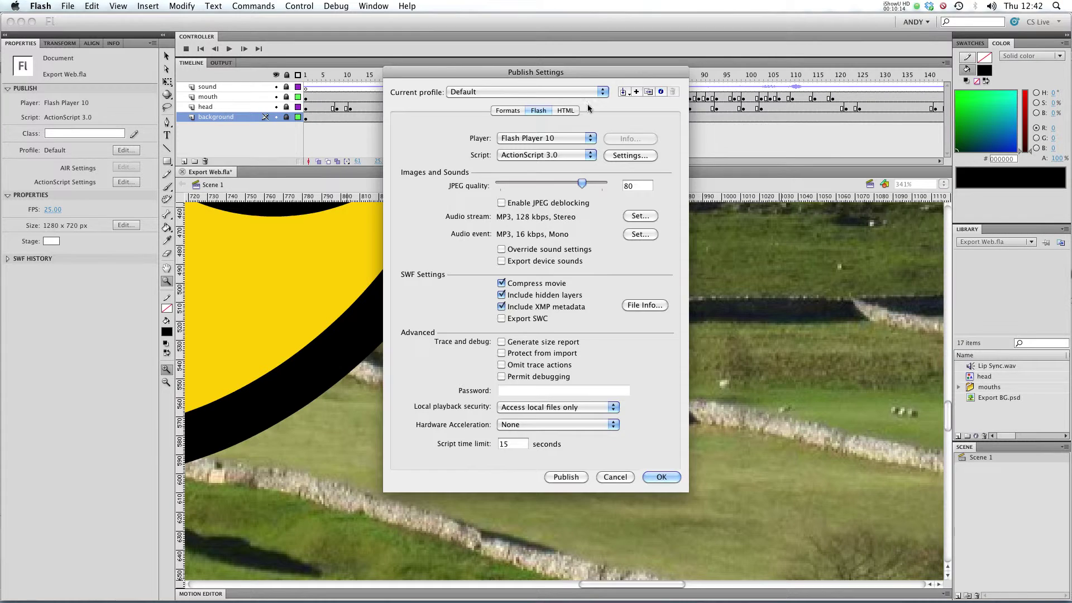
Keep the HTML page at Match Movie dimensions and High quality, and accept the settings
click(568, 112)
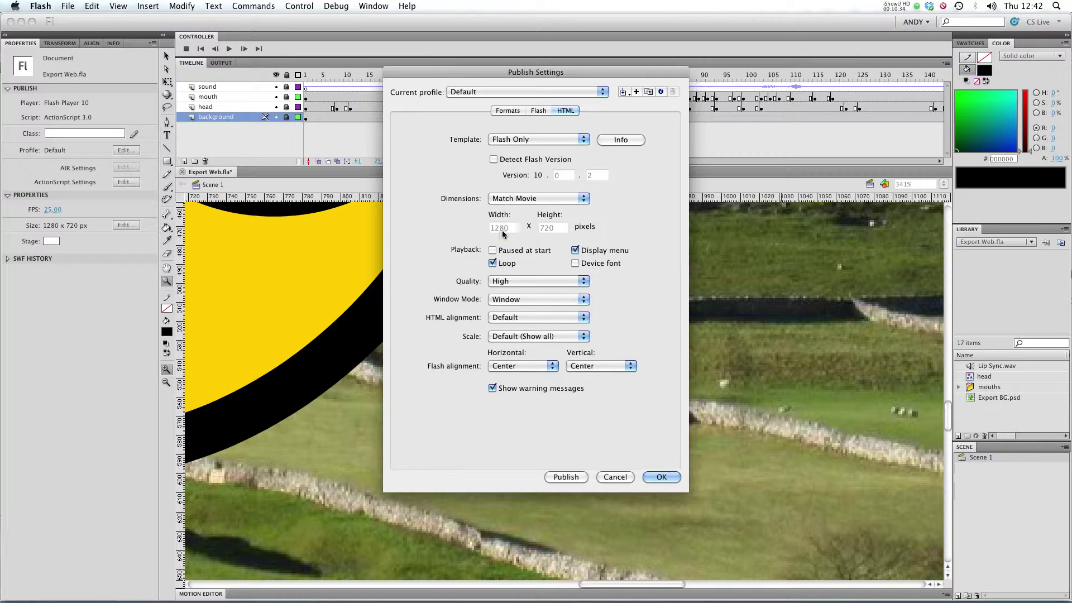
click(571, 200)
click(598, 201)
click(540, 282)
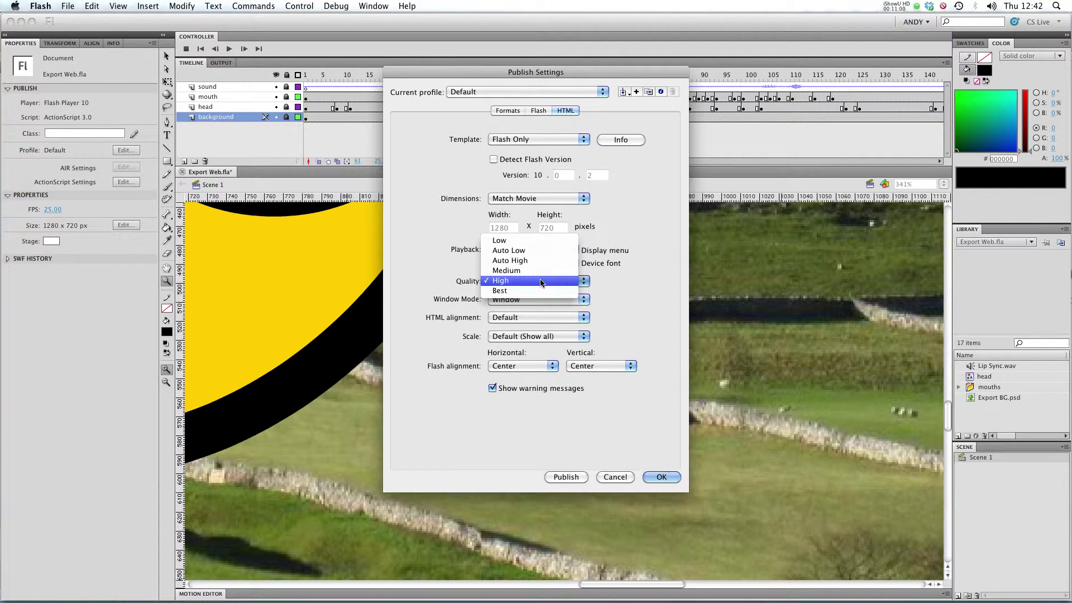
click(541, 282)
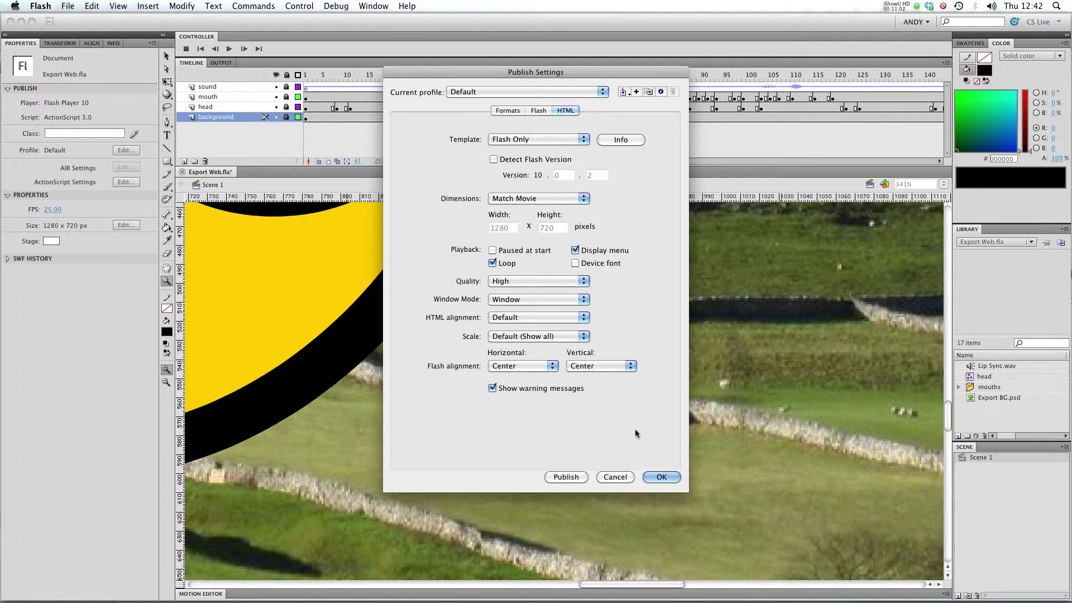
click(662, 477)
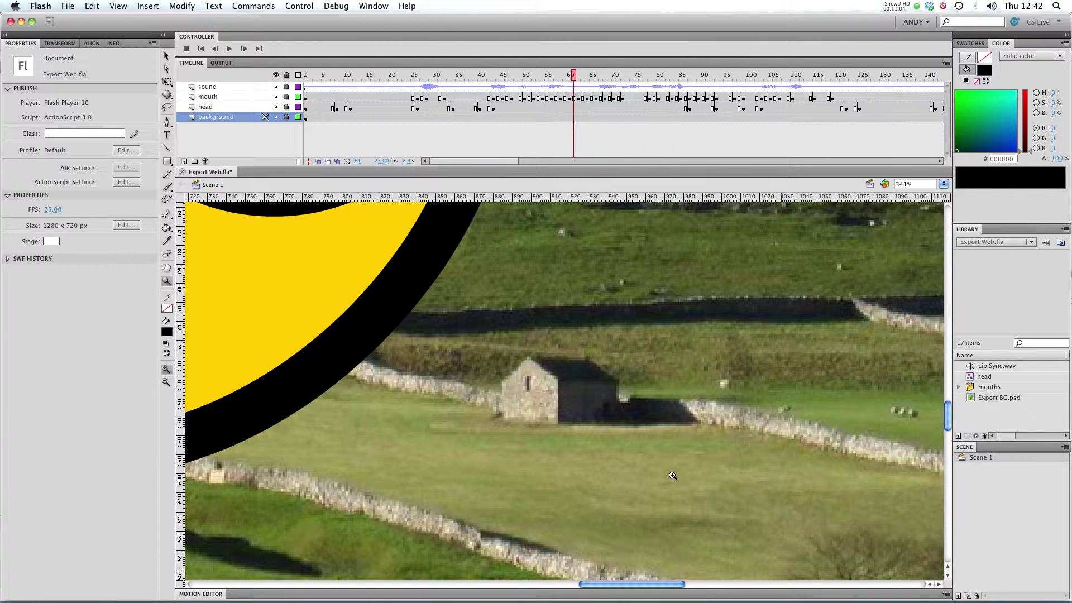
Run File > Publish Preview to view the movie in an HTML page
click(67, 5)
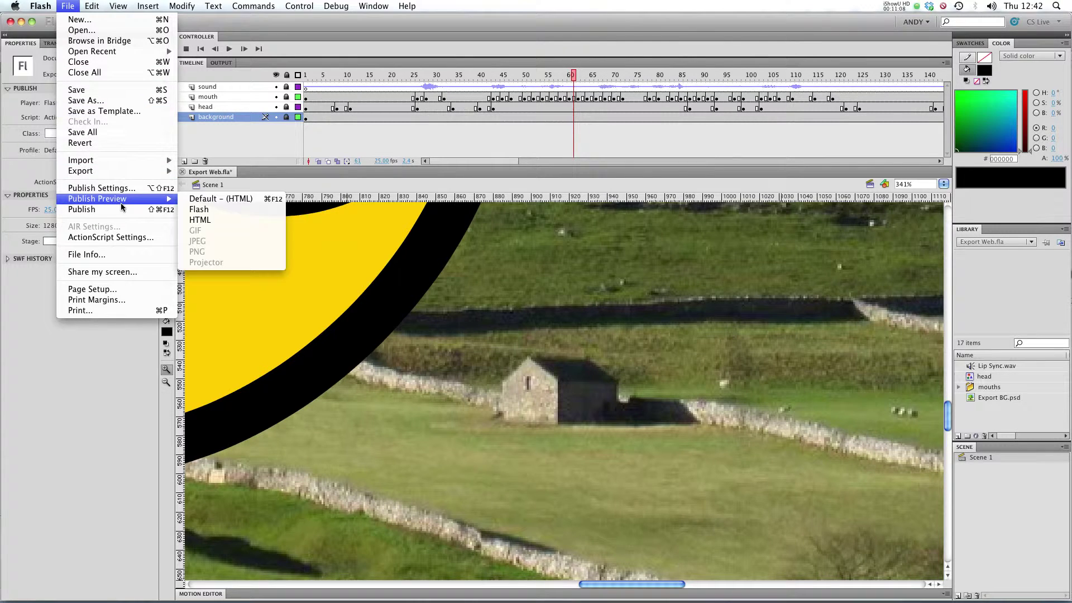
mouse_move(128, 200)
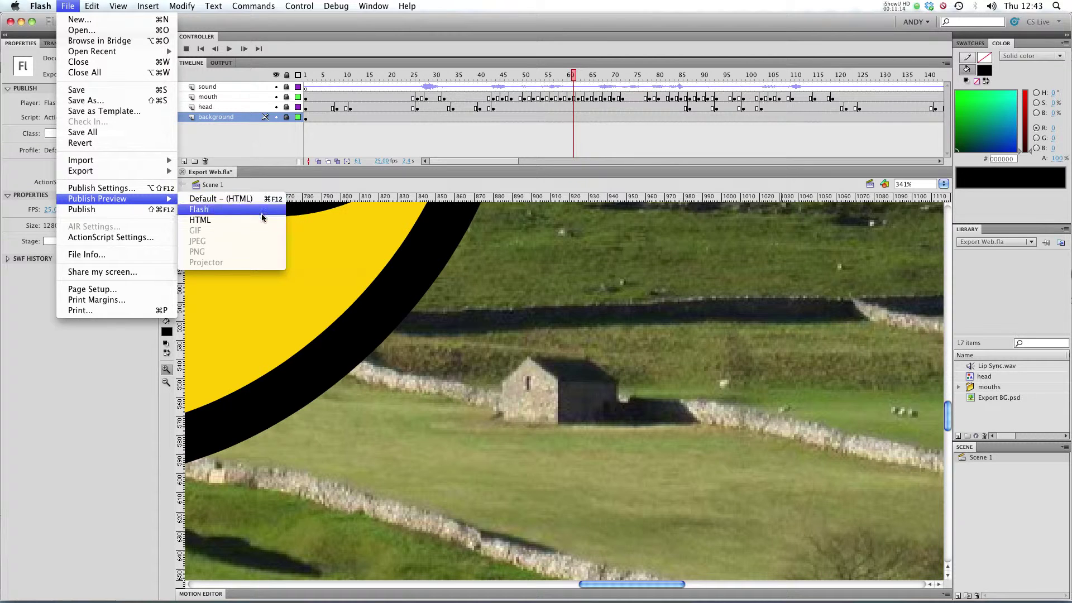
click(267, 200)
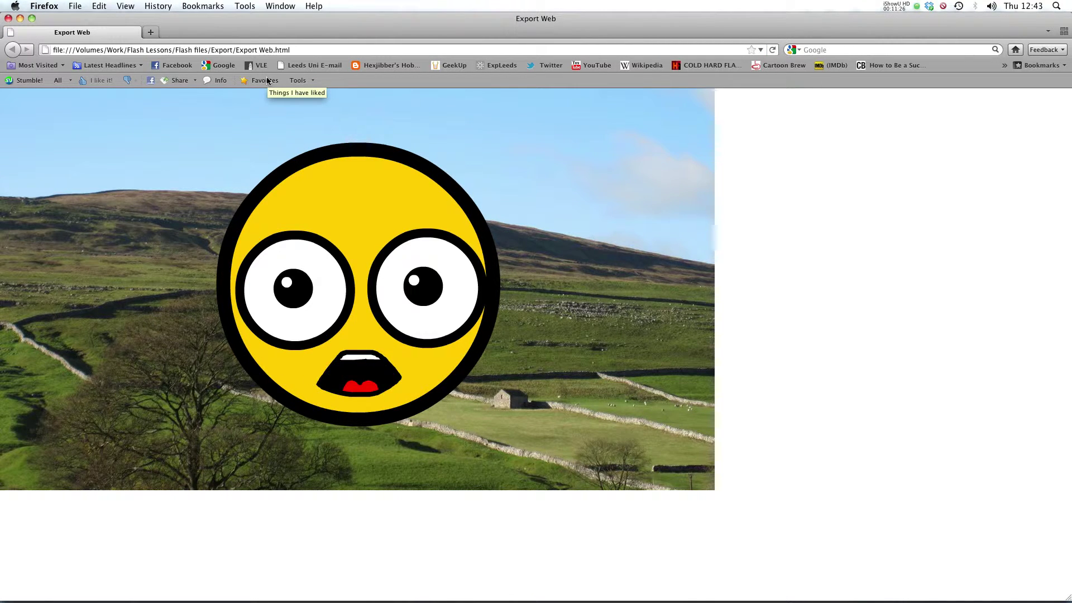
Close the Firefox window showing Export Web.html after watching the lip-sync animation
click(8, 19)
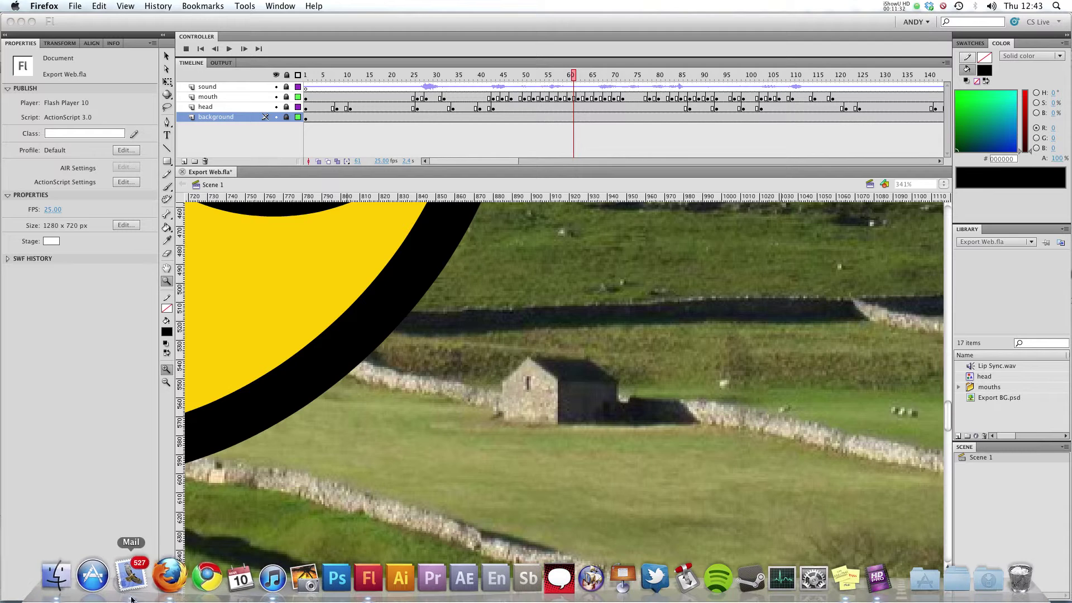
Check the Export folder for Export Web.html and Export Web.swf, then show Flash's Formats list
click(67, 576)
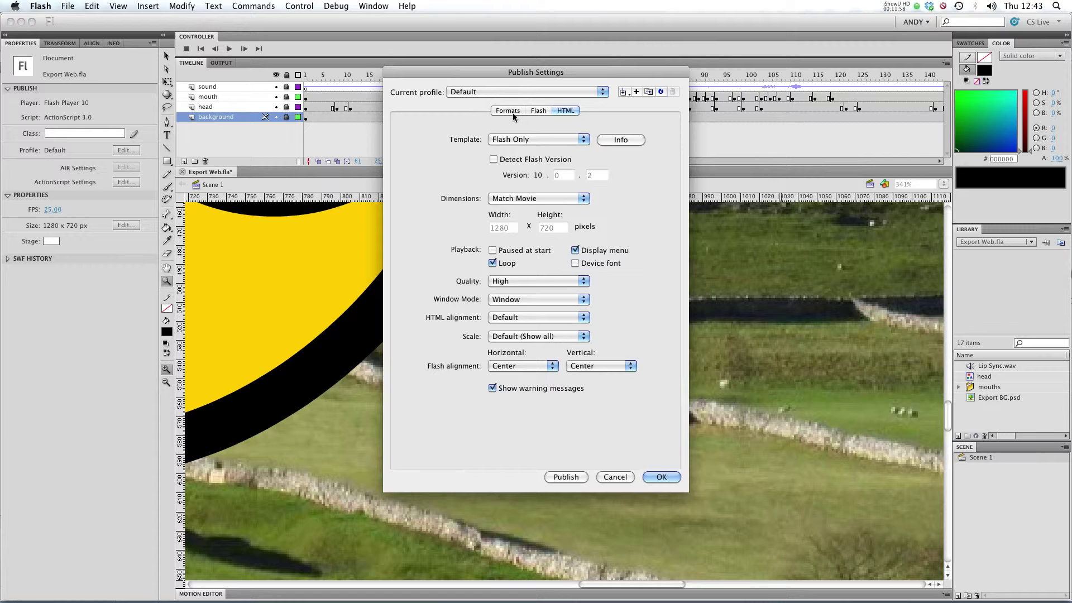
click(507, 110)
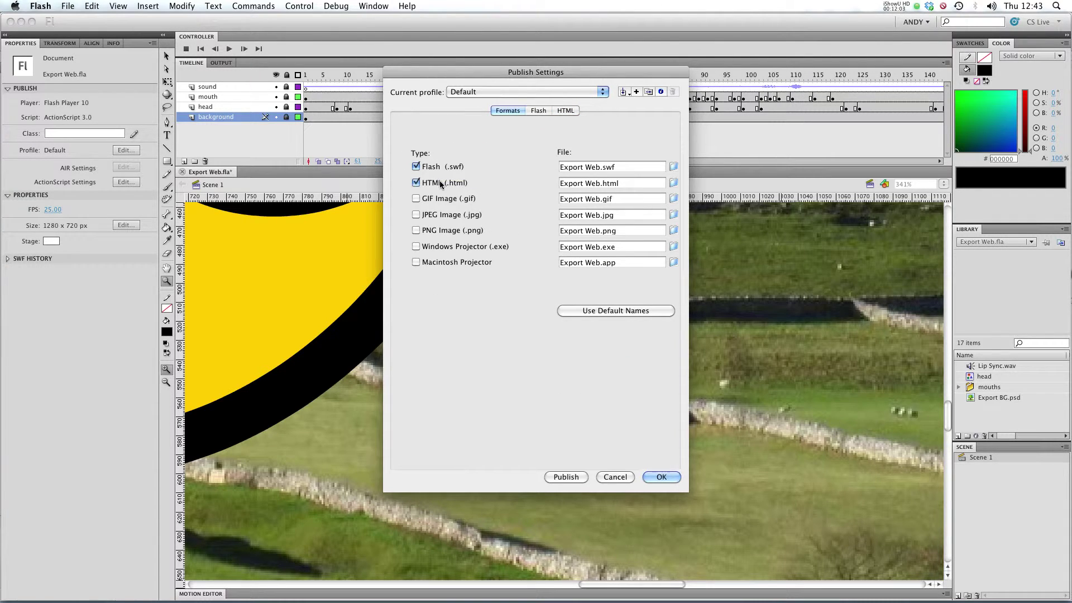
Publish the Flash and HTML files and inspect them in the Export folder
click(661, 477)
click(67, 5)
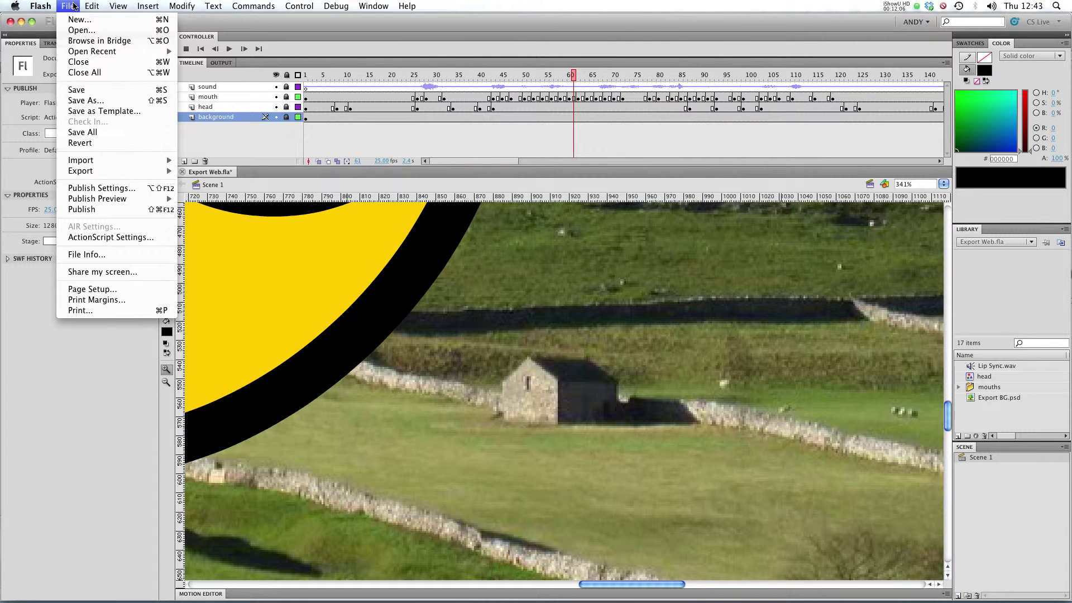
click(101, 209)
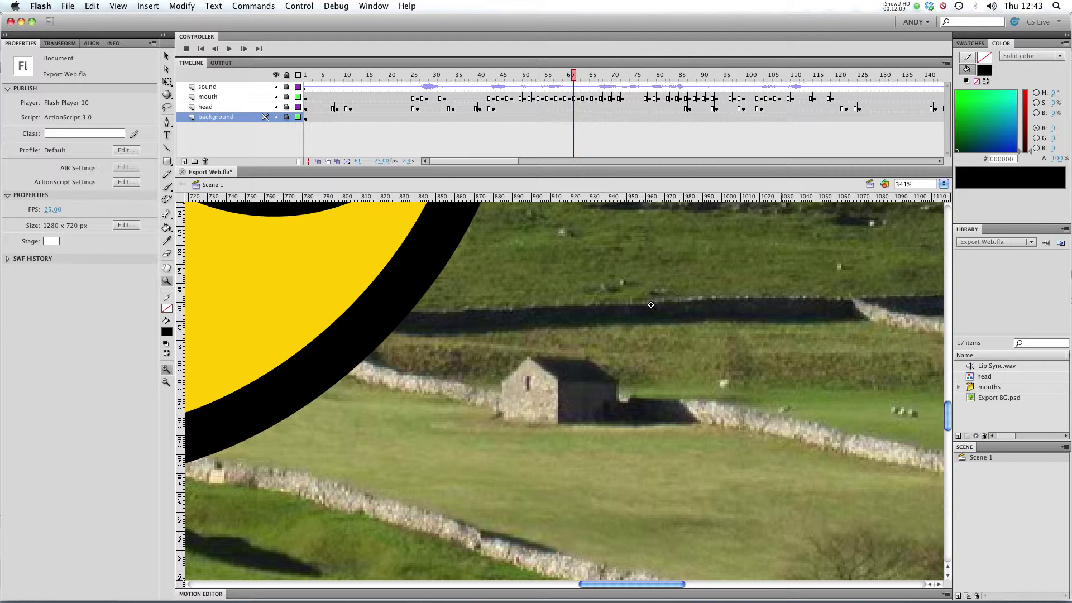
mouse_move(80, 594)
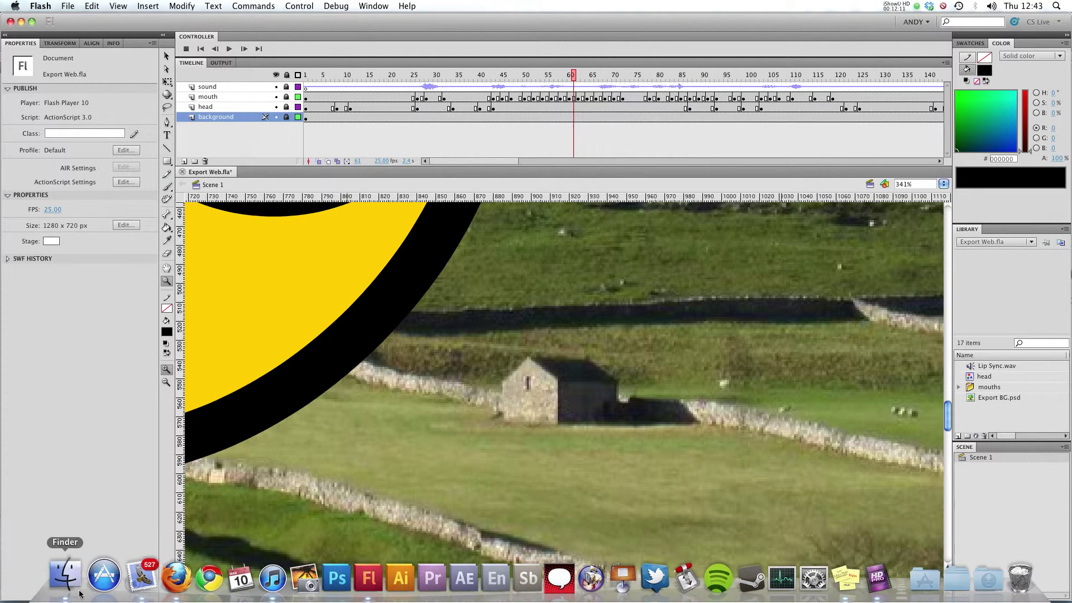
click(65, 575)
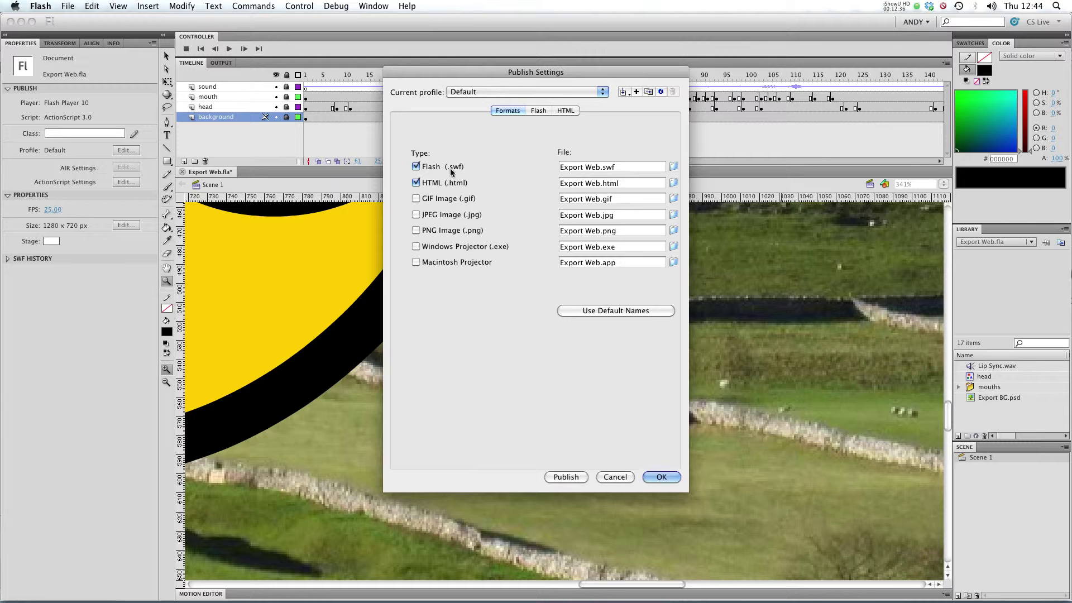
Leave GIF output unticked in Publish Settings and accept the settings
click(429, 199)
click(429, 199)
click(540, 112)
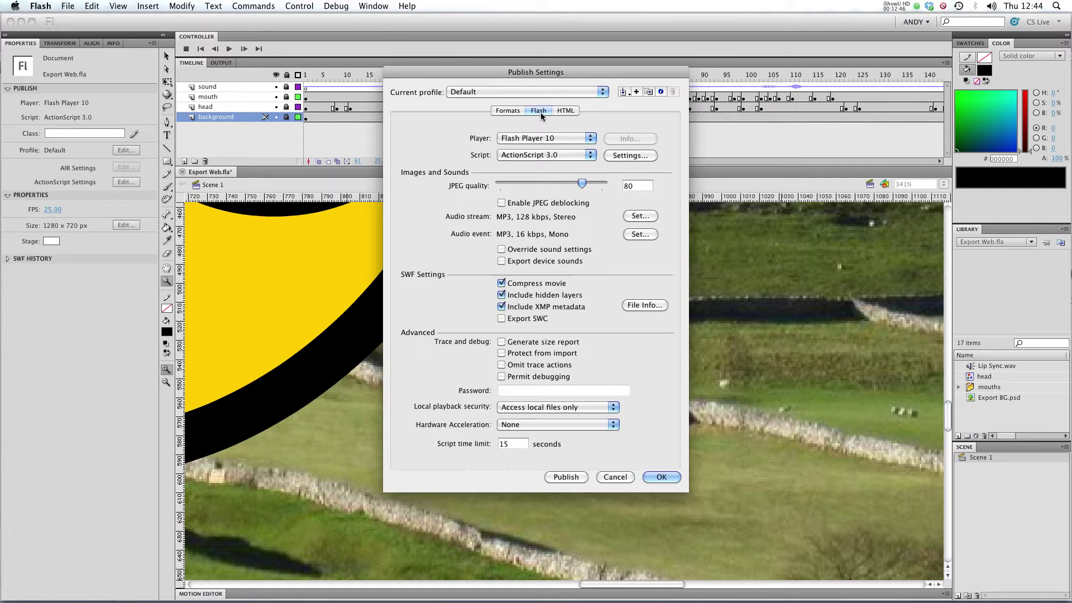
click(667, 476)
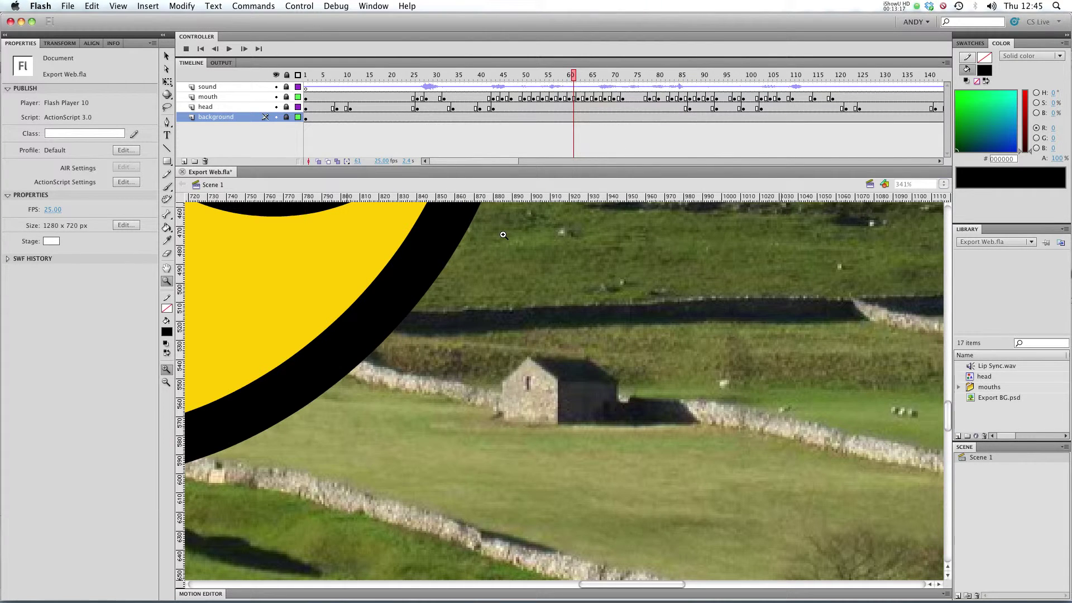
Export the movie as Export Web.swf, replacing the existing file in the Export folder
click(78, 4)
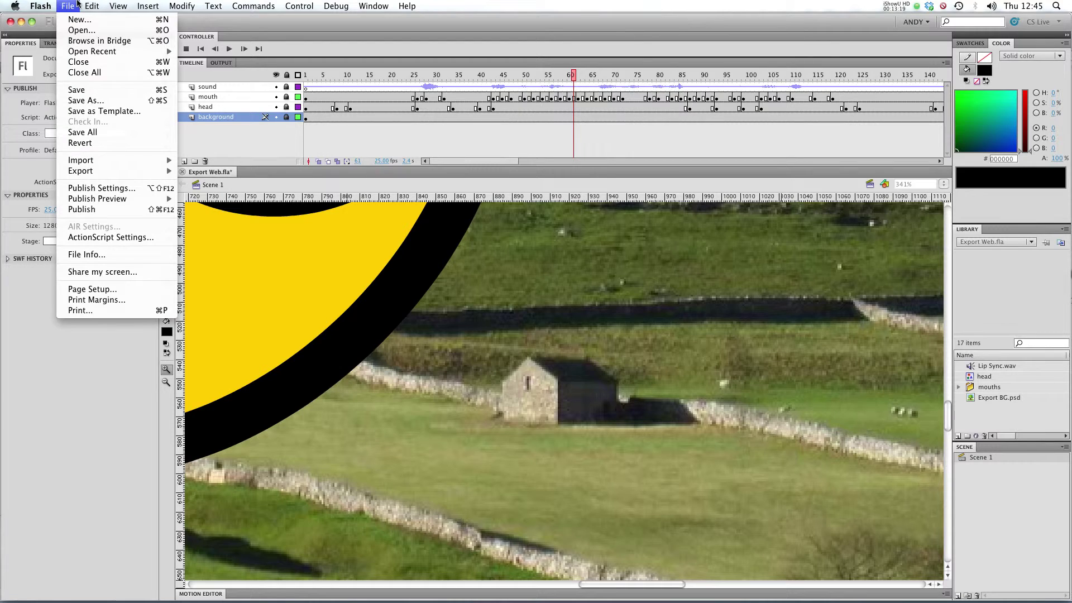
mouse_move(101, 171)
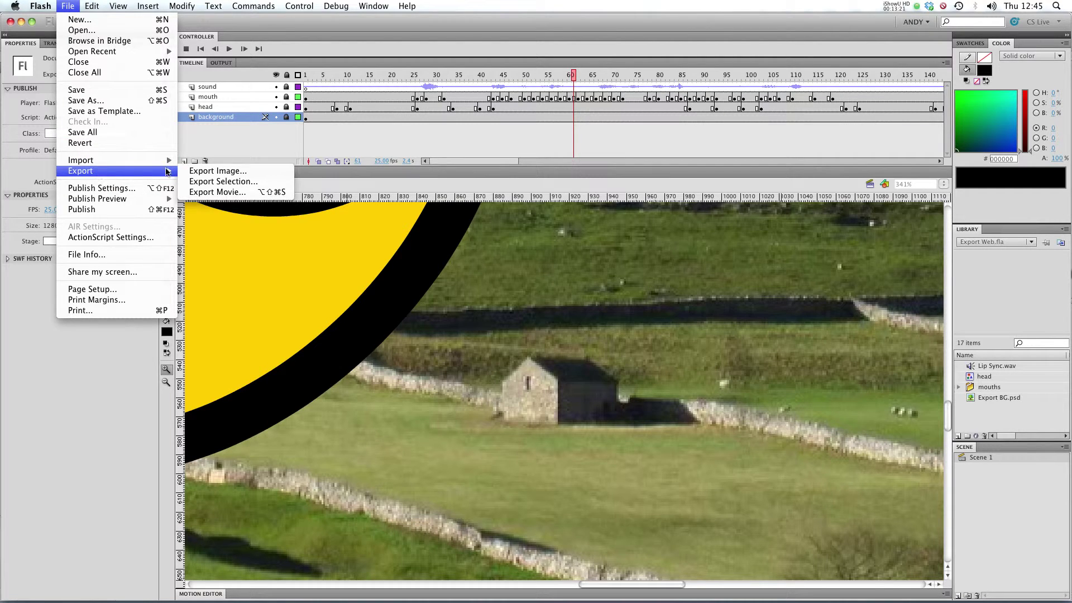
click(279, 192)
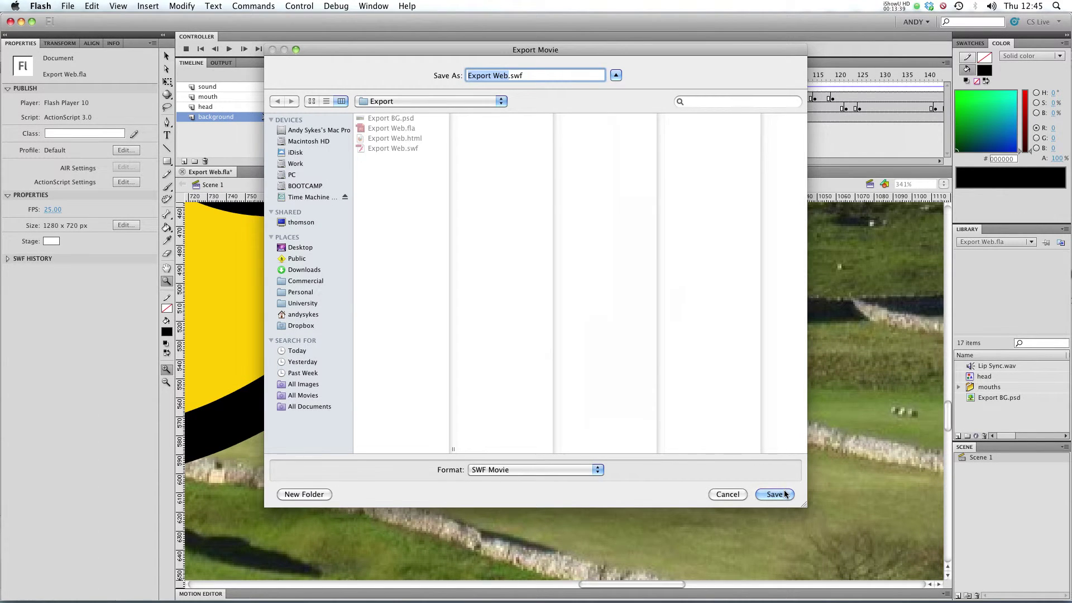
click(786, 494)
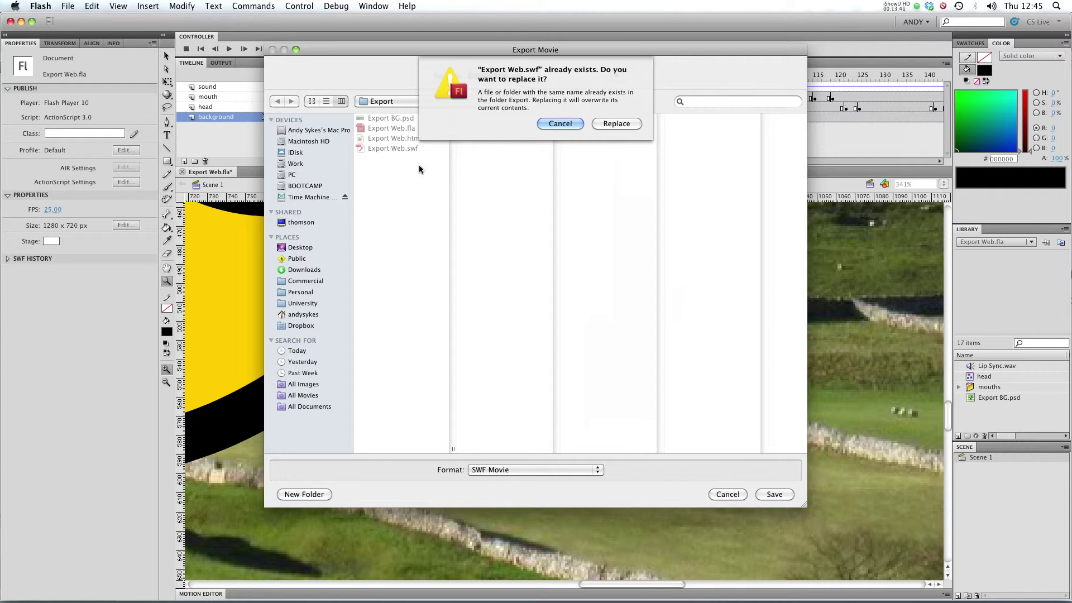
click(621, 125)
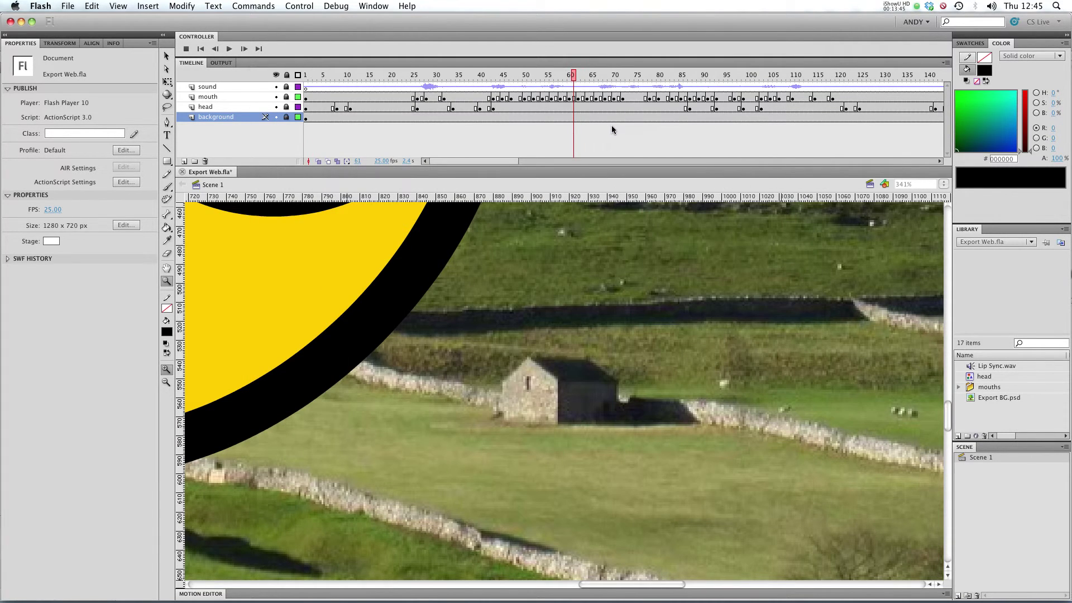